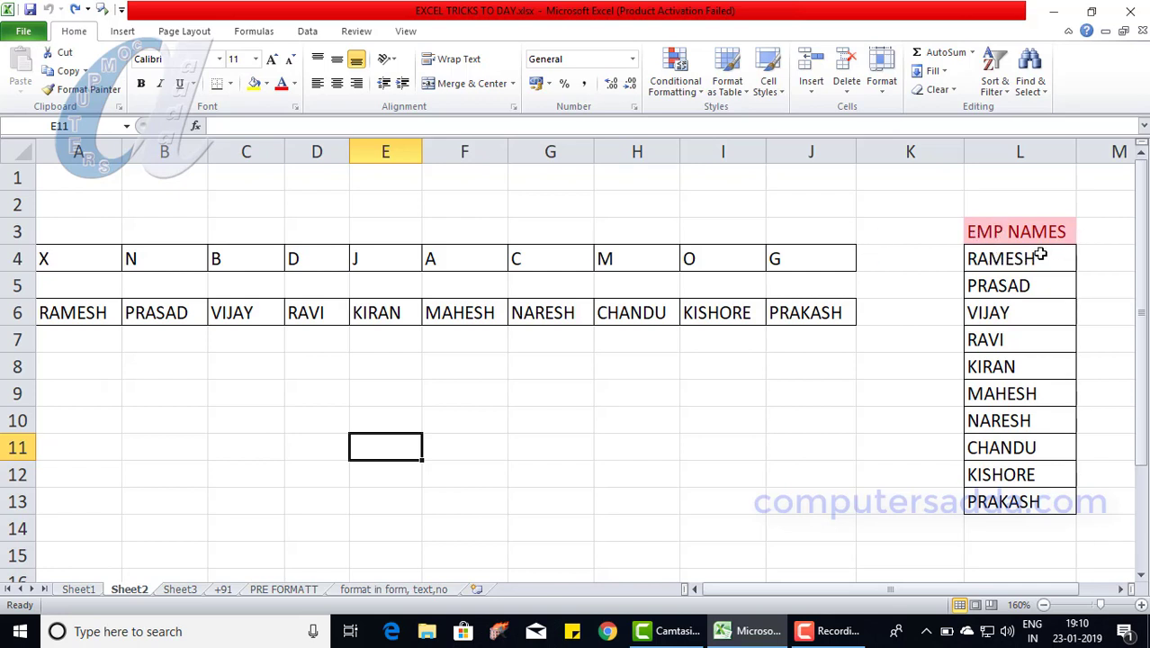
Sort the ten EMP NAMES in L4:L13 from A to Z, CHANDU through VIJAY.
drag(997, 258, 1002, 498)
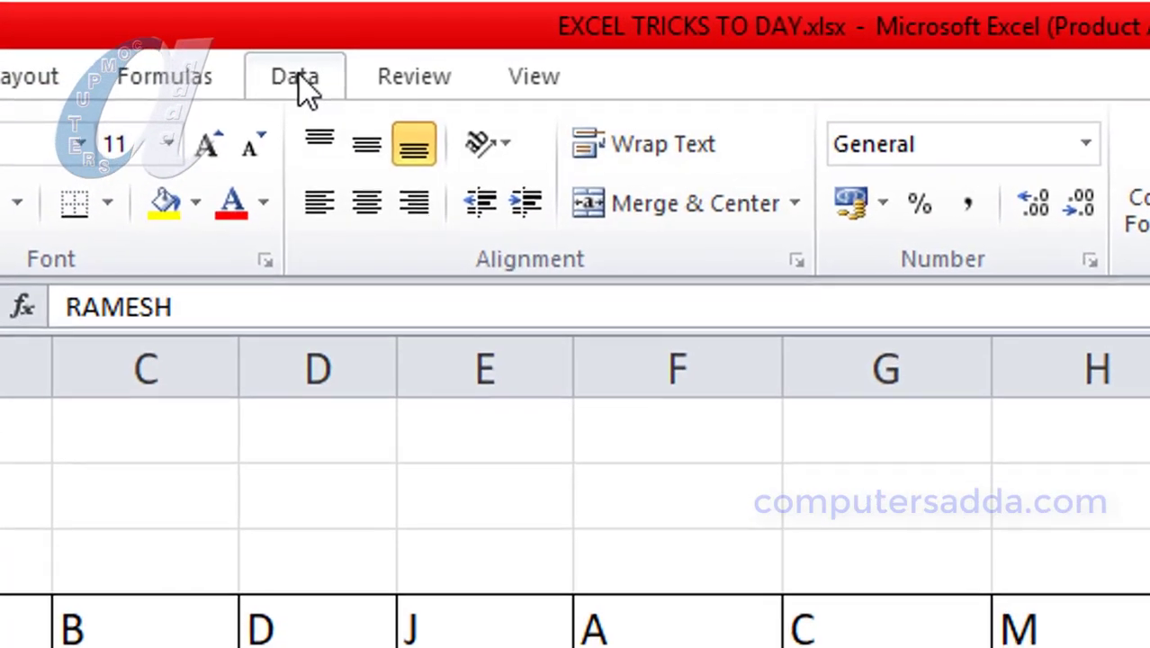
click(309, 30)
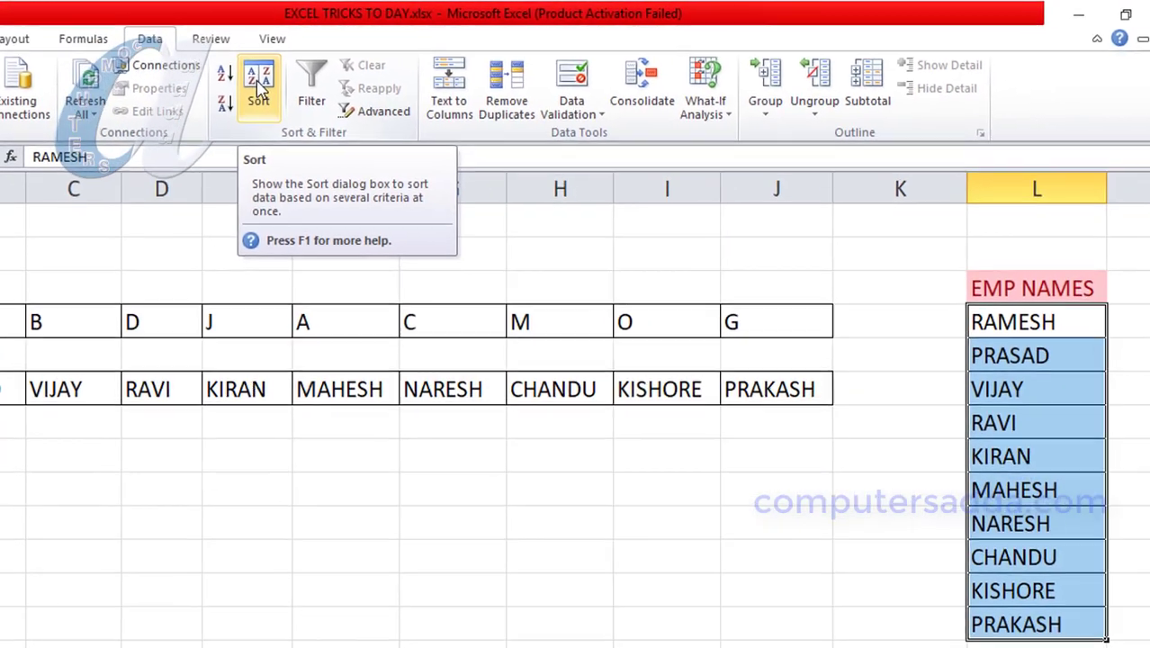
click(409, 129)
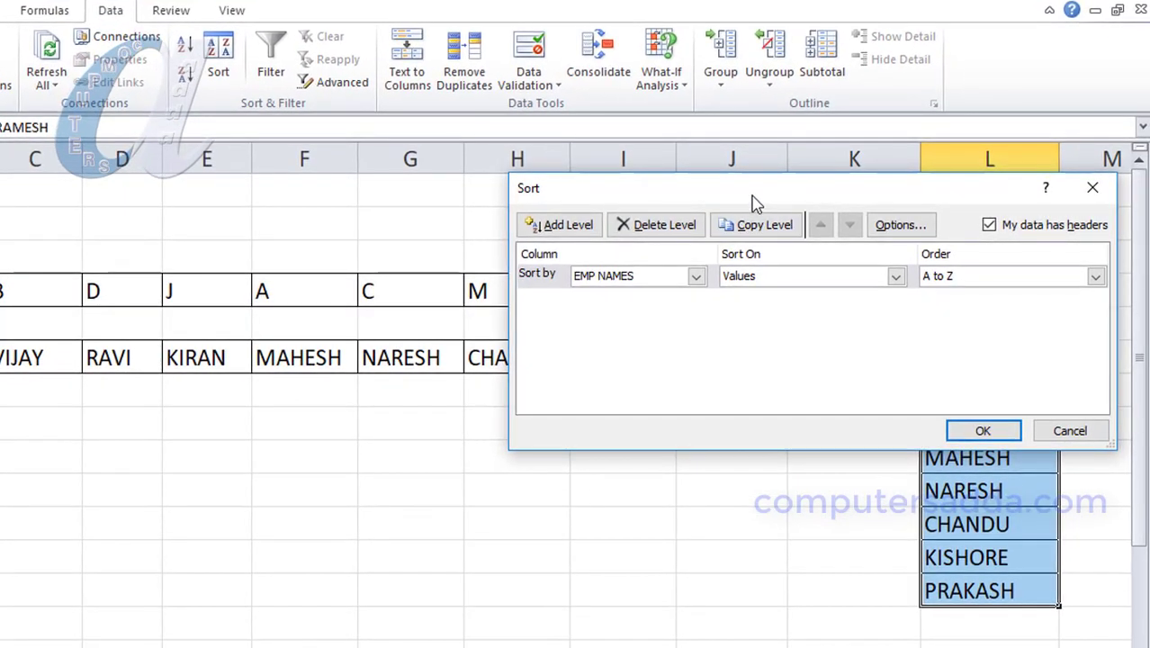
drag(750, 195, 345, 224)
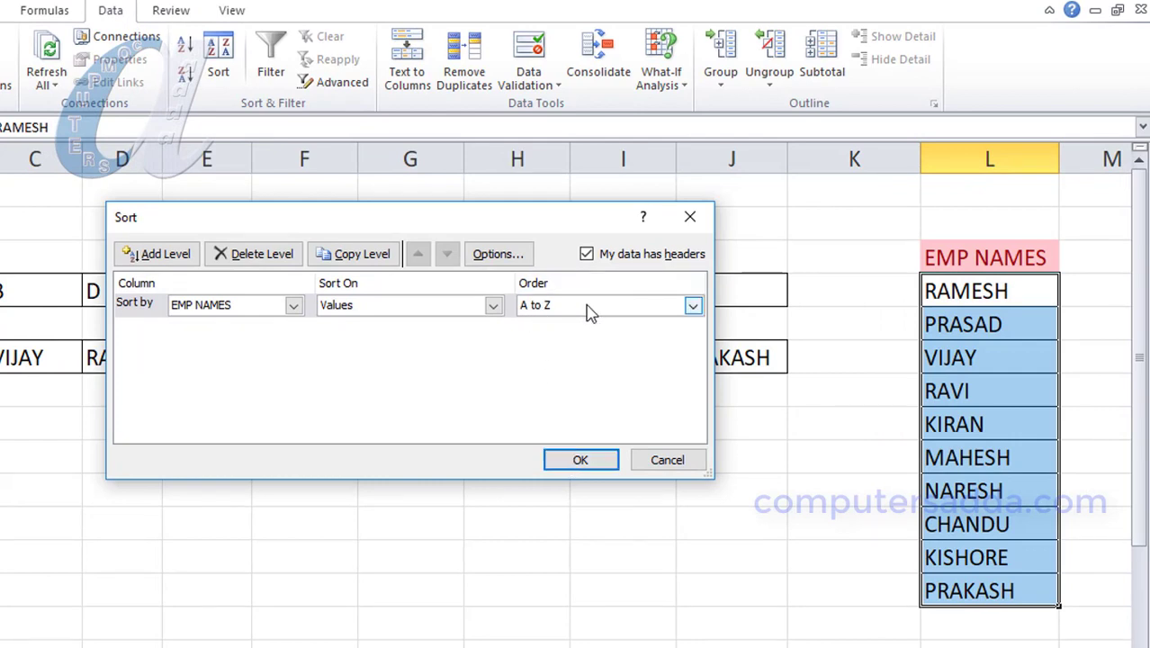
click(693, 306)
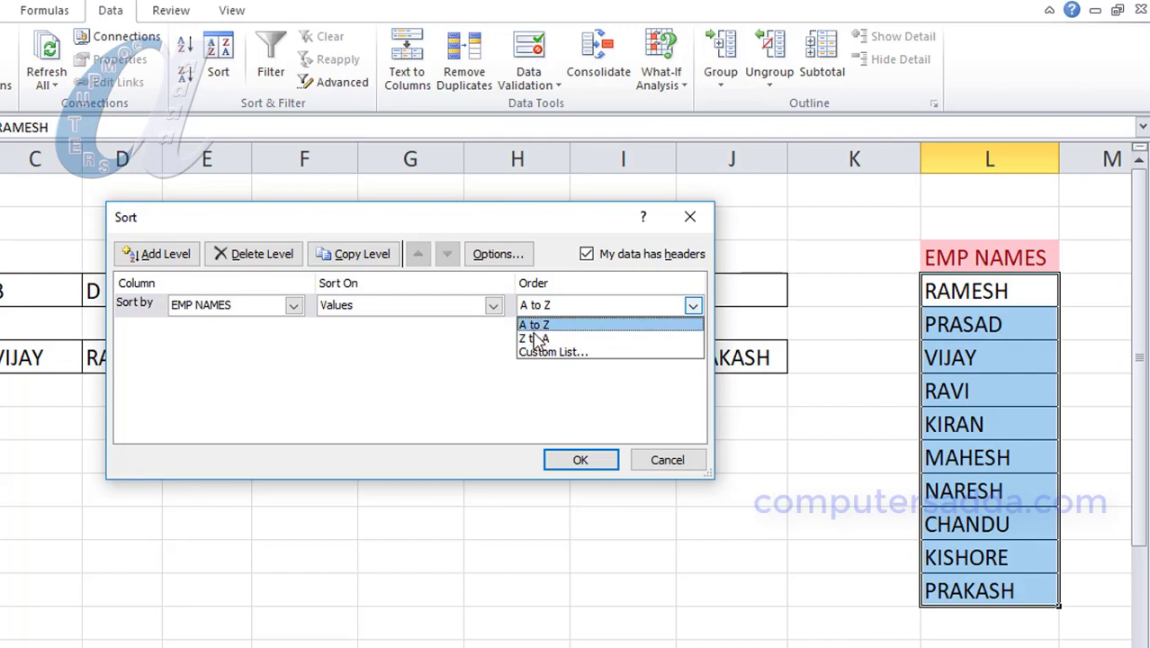
click(537, 325)
click(576, 459)
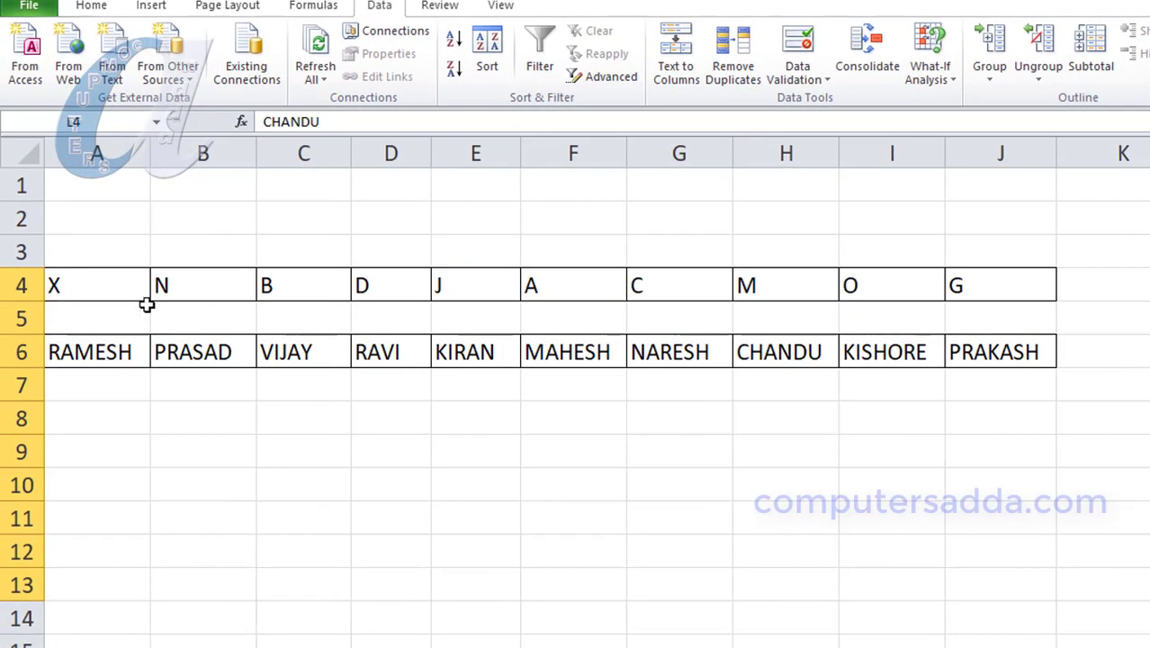
Select the code letters in row 4, then the names in row 6, to review them.
click(83, 285)
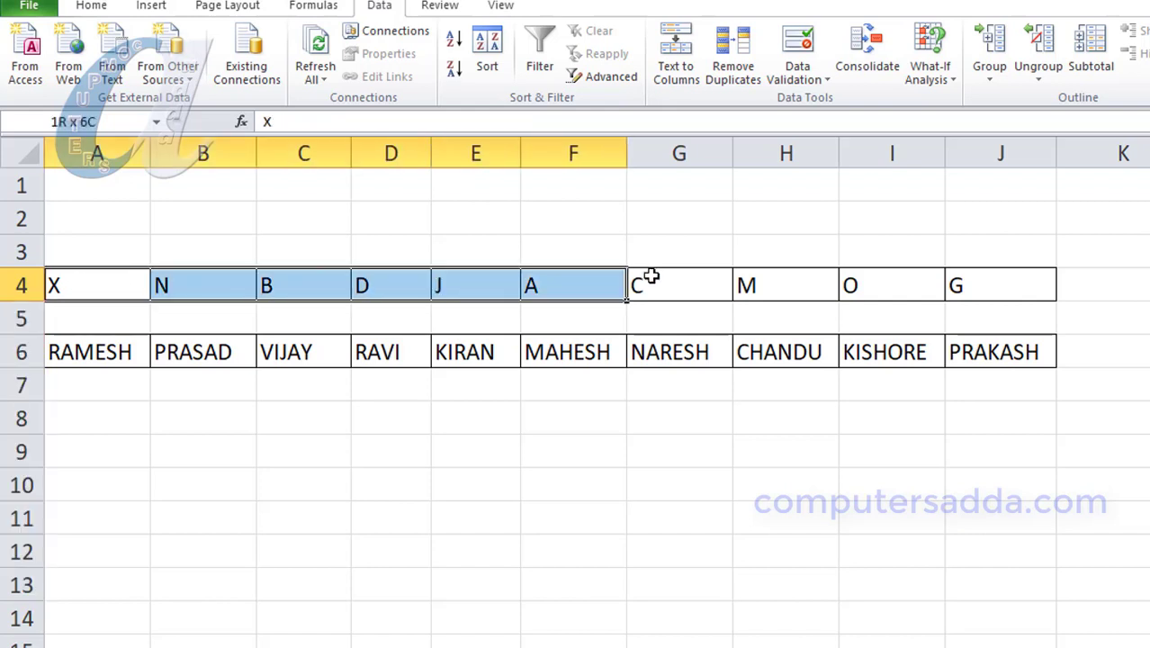
drag(83, 285, 1000, 285)
click(94, 359)
drag(185, 358, 1003, 350)
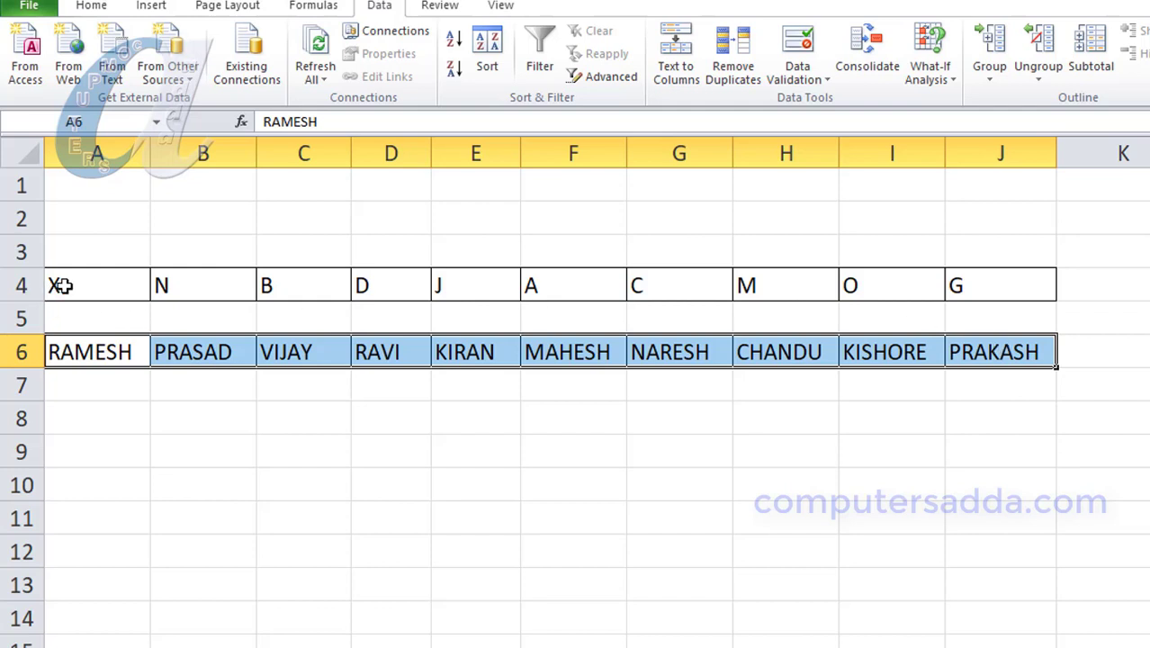
Sort the row 4 letters left to right by Row 4, A to Z.
drag(56, 286, 1002, 284)
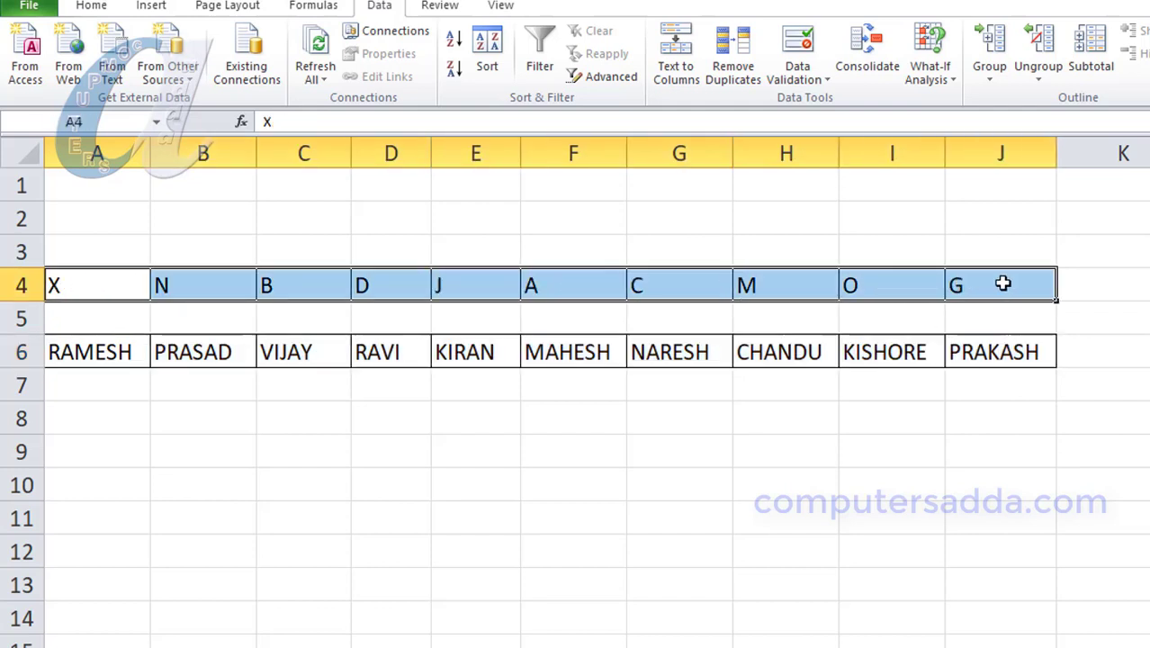
click(490, 54)
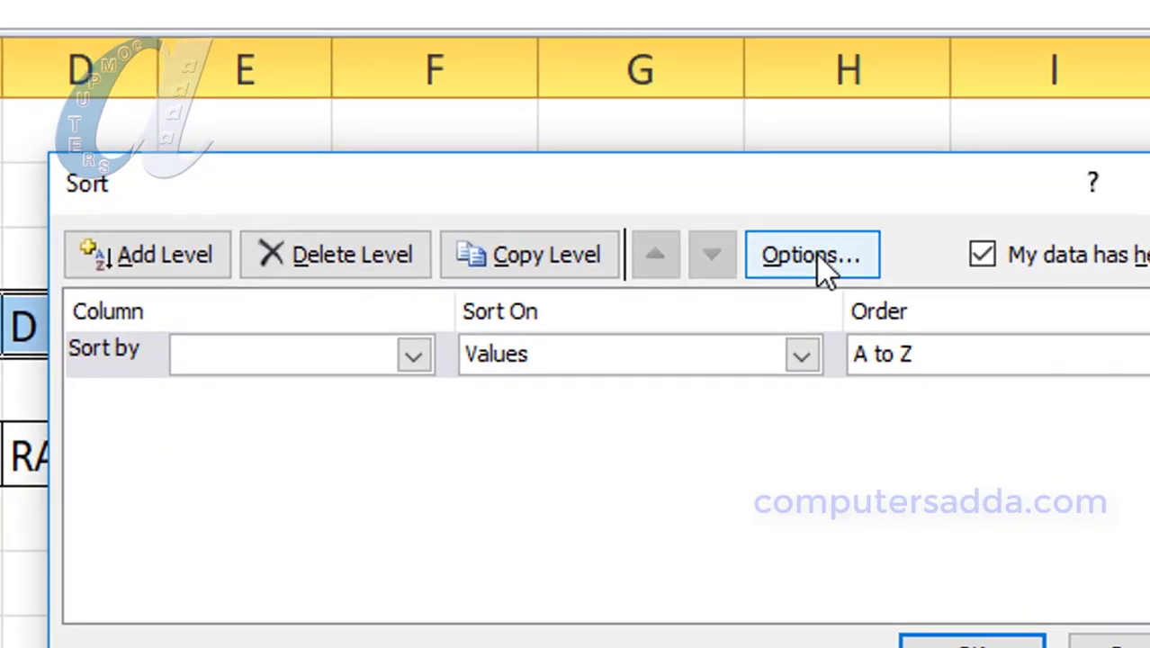
click(823, 261)
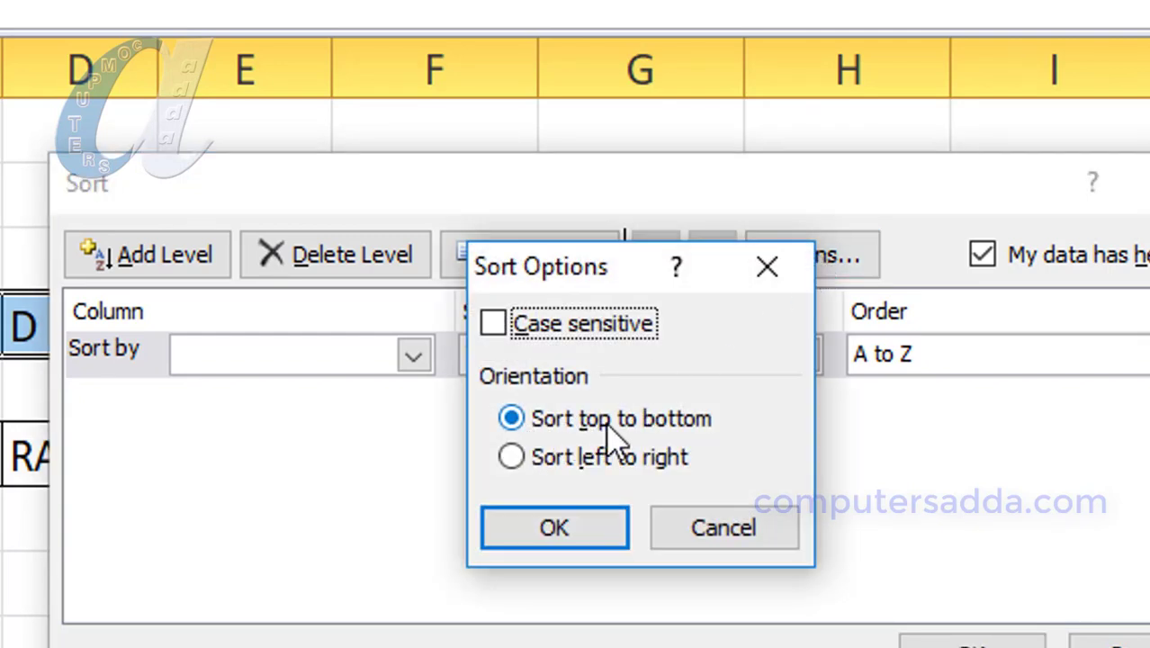
click(511, 458)
click(529, 540)
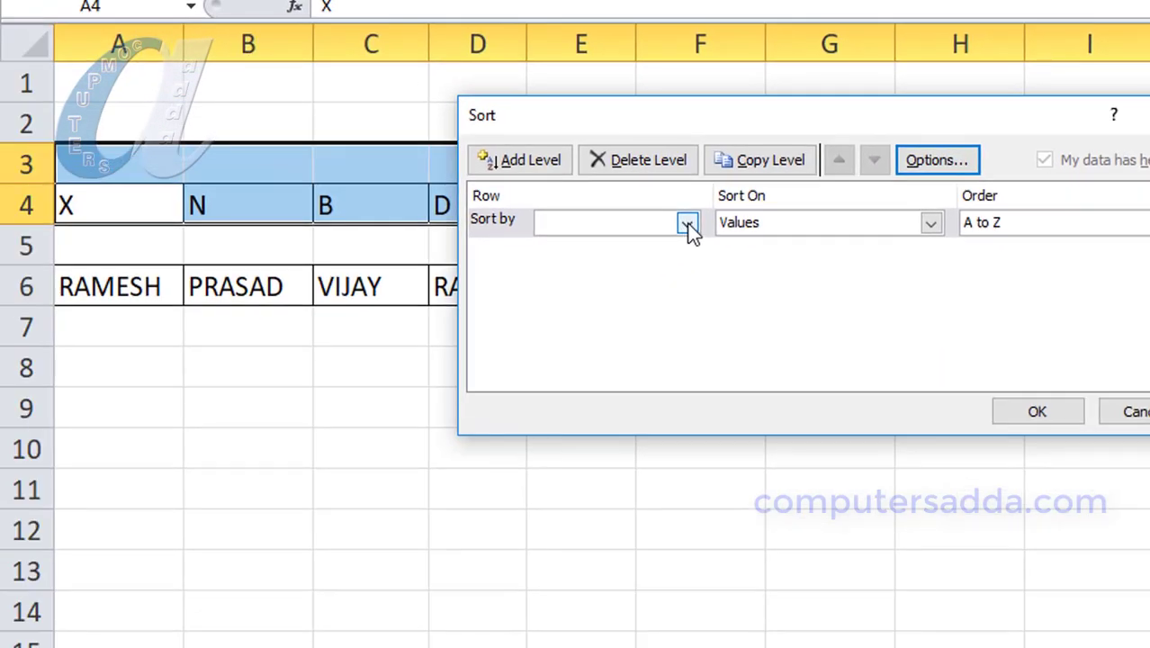
click(688, 225)
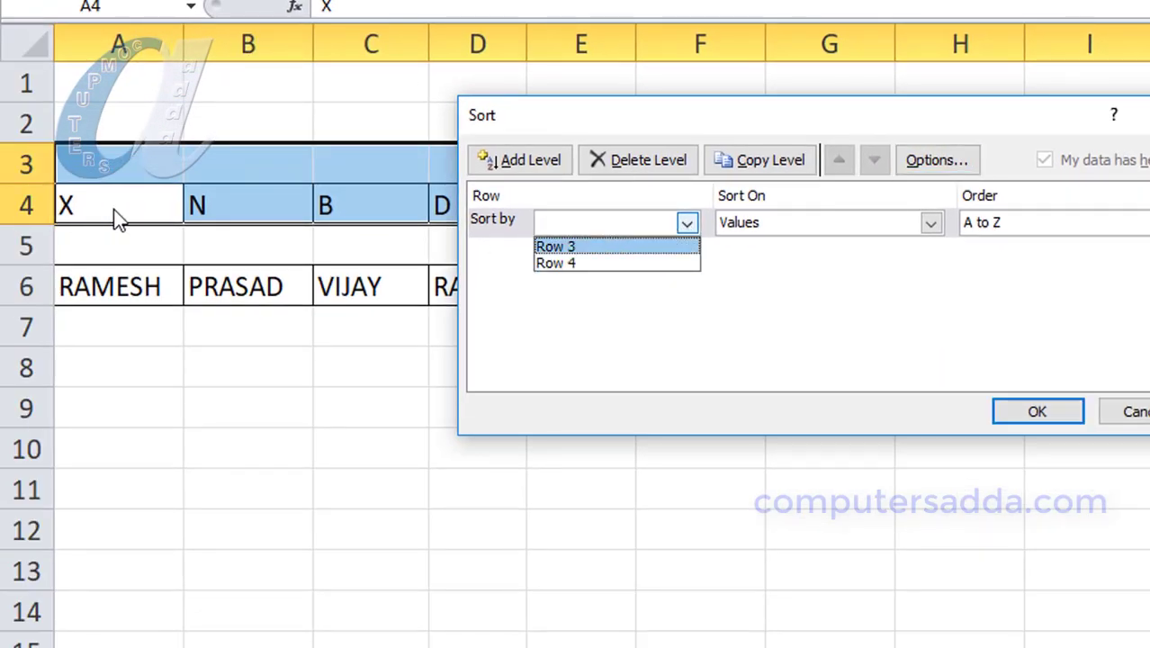
click(555, 263)
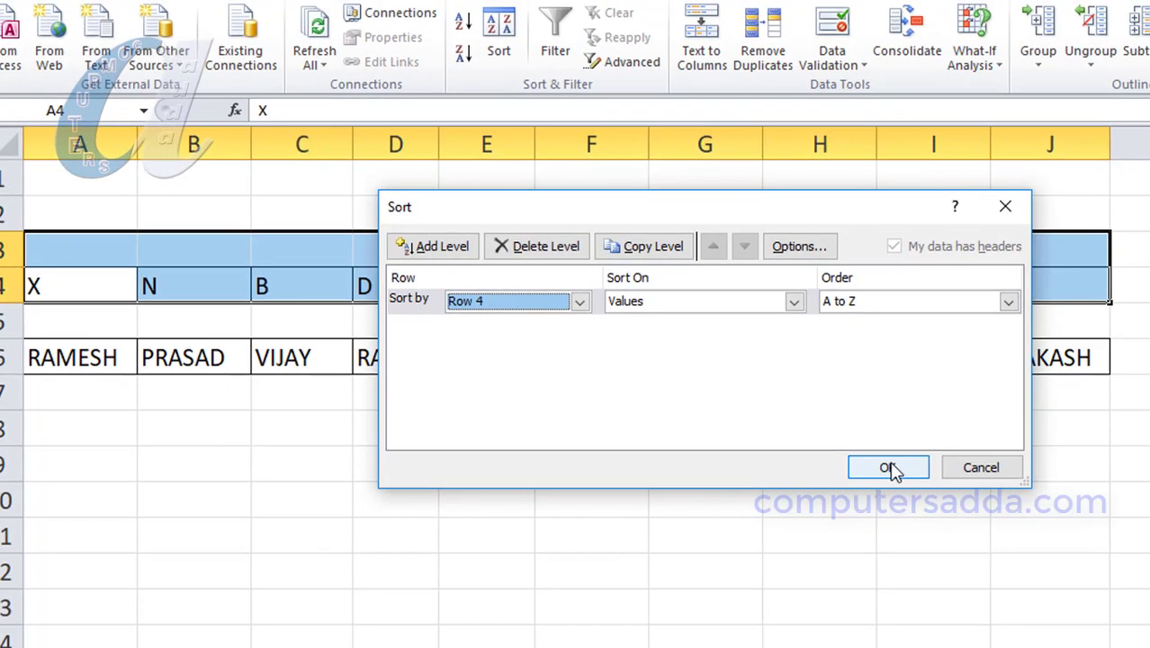
click(896, 463)
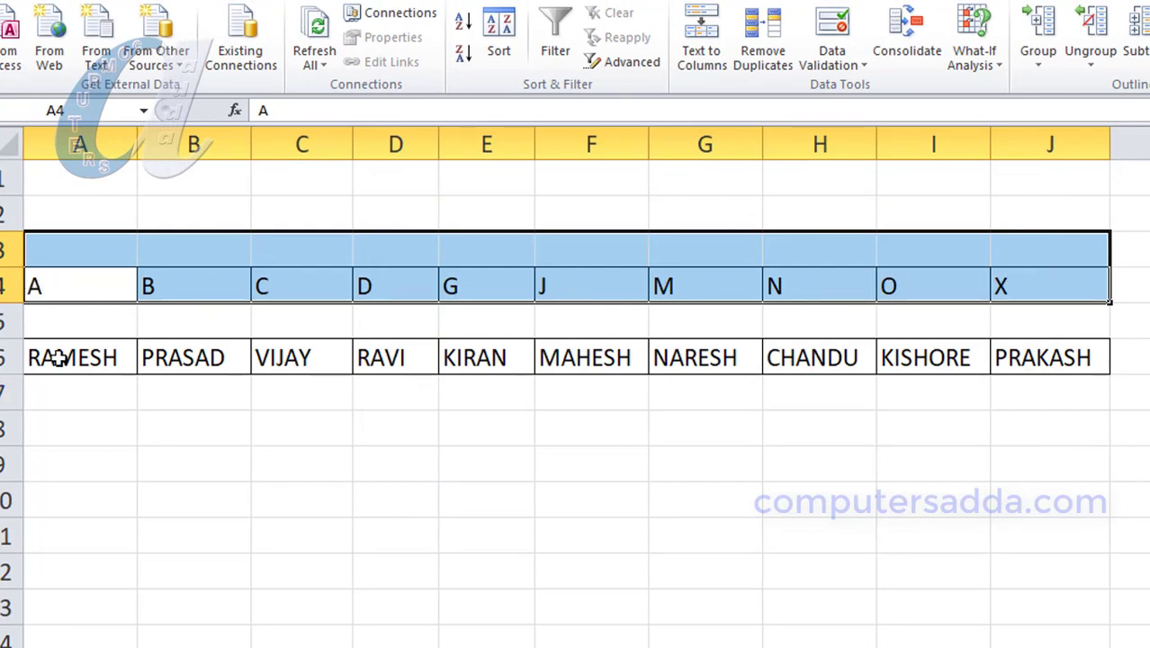
Sort the row 6 names left to right by Row 6, Z to A, so VIJAY comes first.
drag(58, 357, 1037, 349)
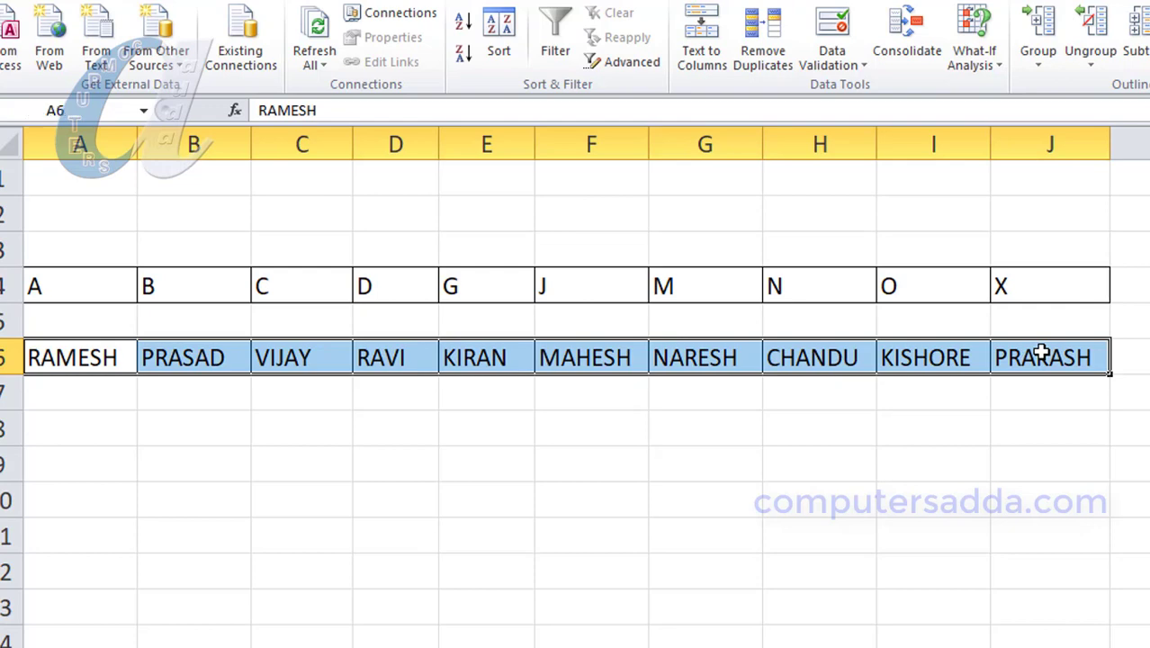
click(510, 45)
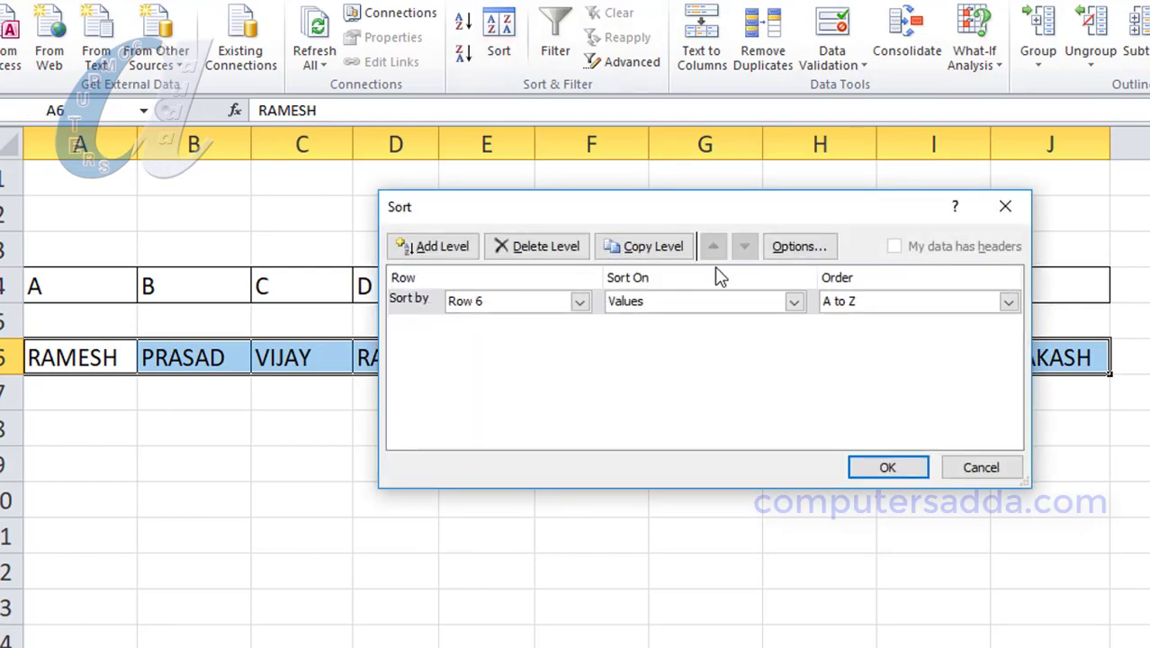
click(799, 247)
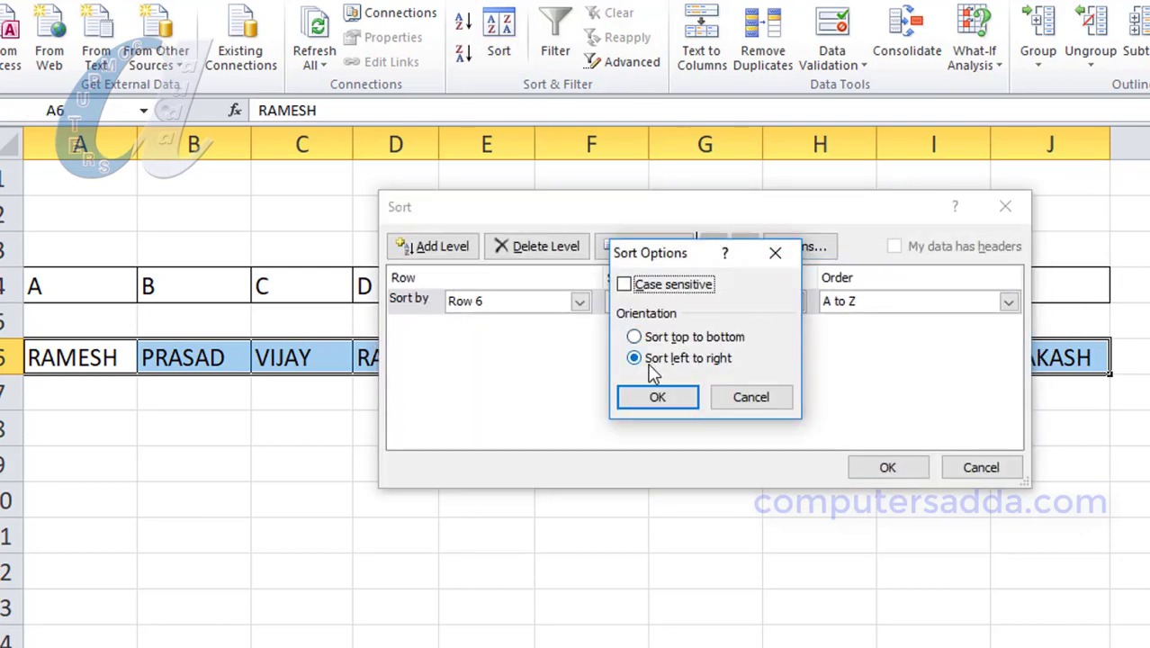
click(659, 401)
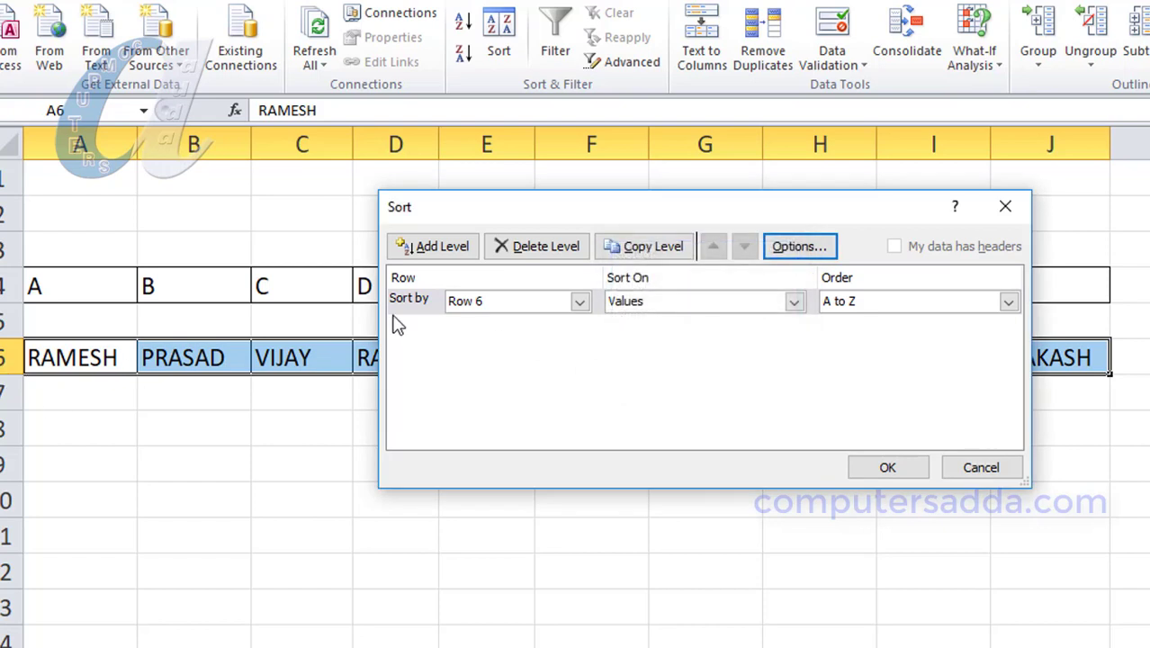
click(862, 306)
click(844, 338)
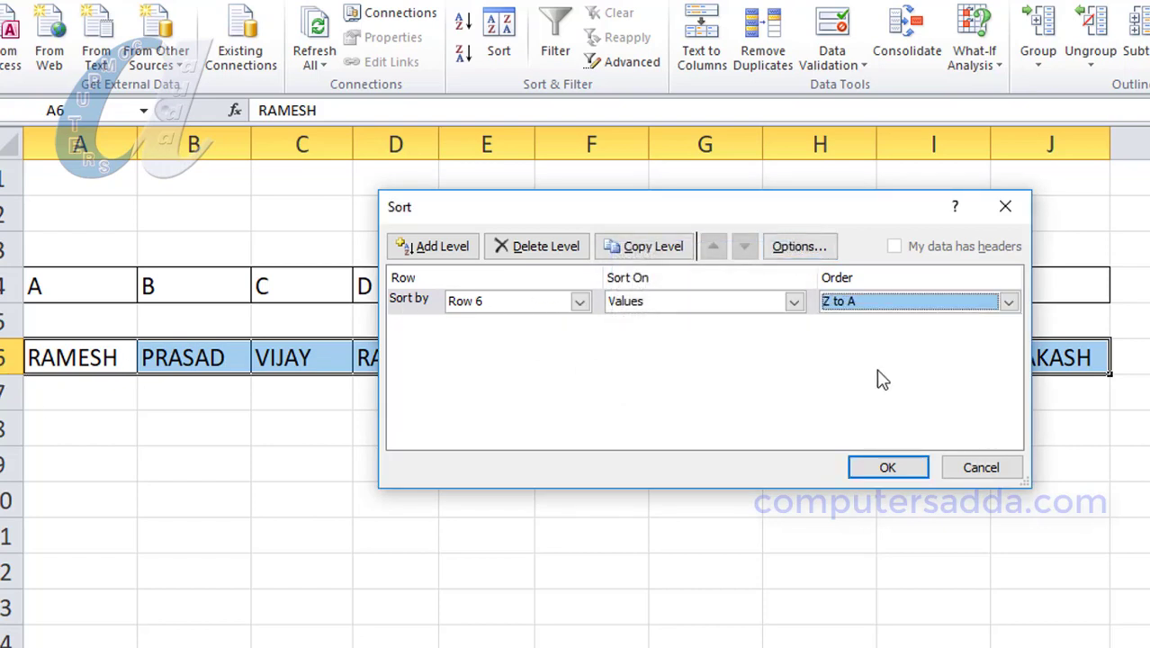
click(888, 469)
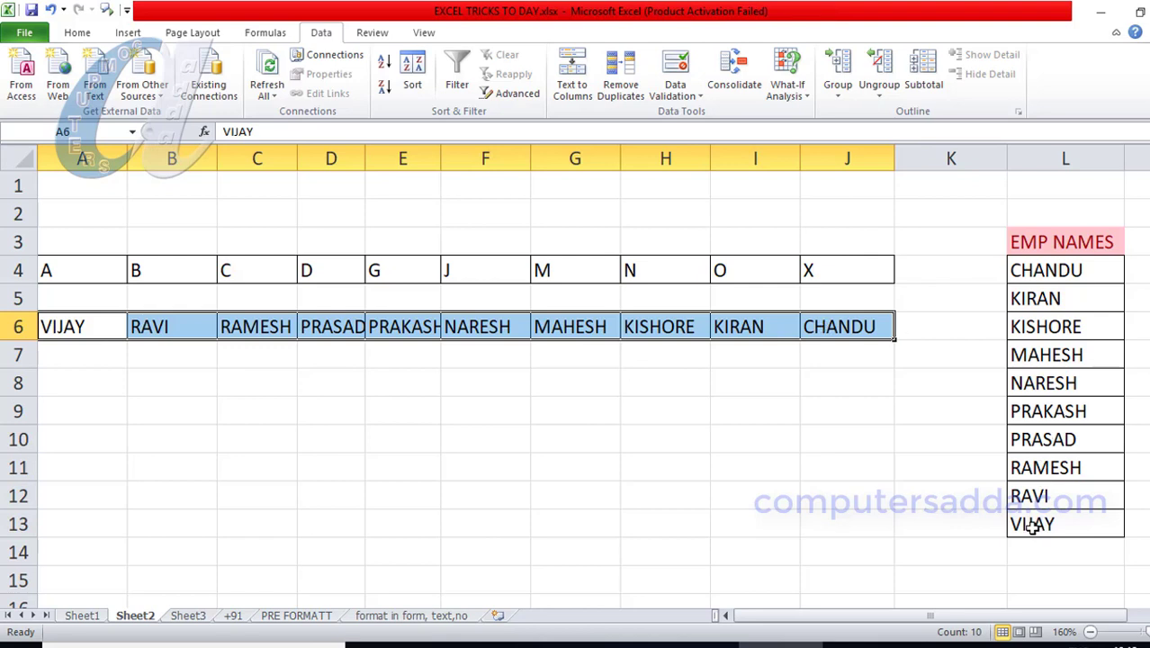
Compare the A-to-Z EMP NAMES column with the Z-to-A names in row 6.
click(74, 324)
click(176, 327)
click(269, 331)
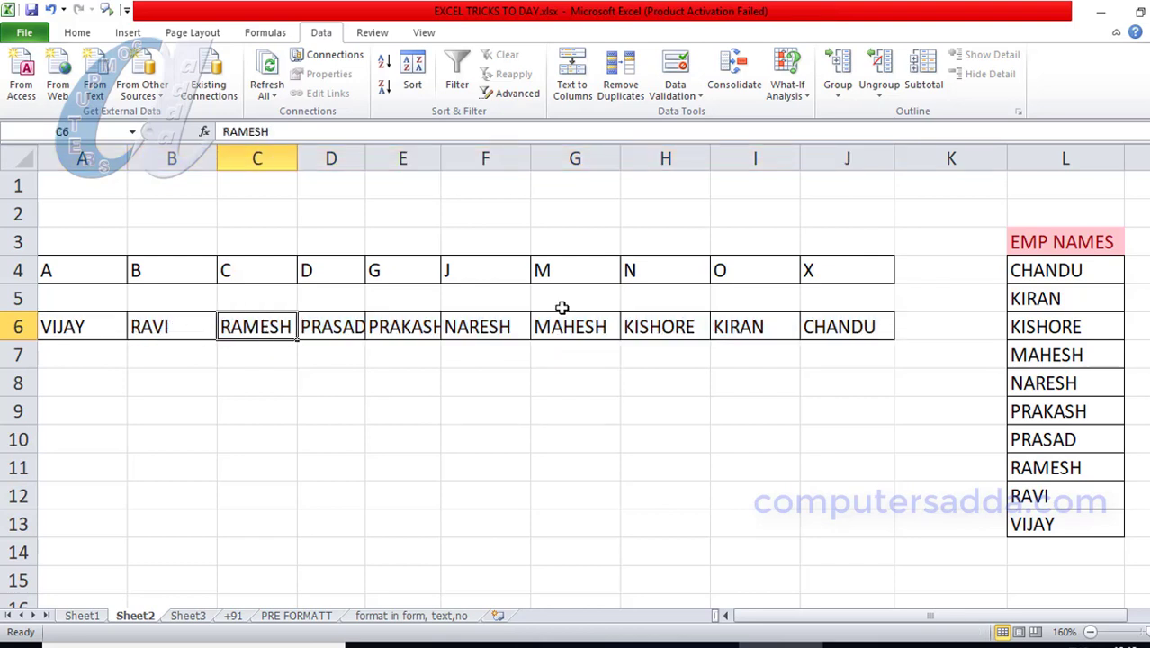
drag(1024, 270, 1047, 525)
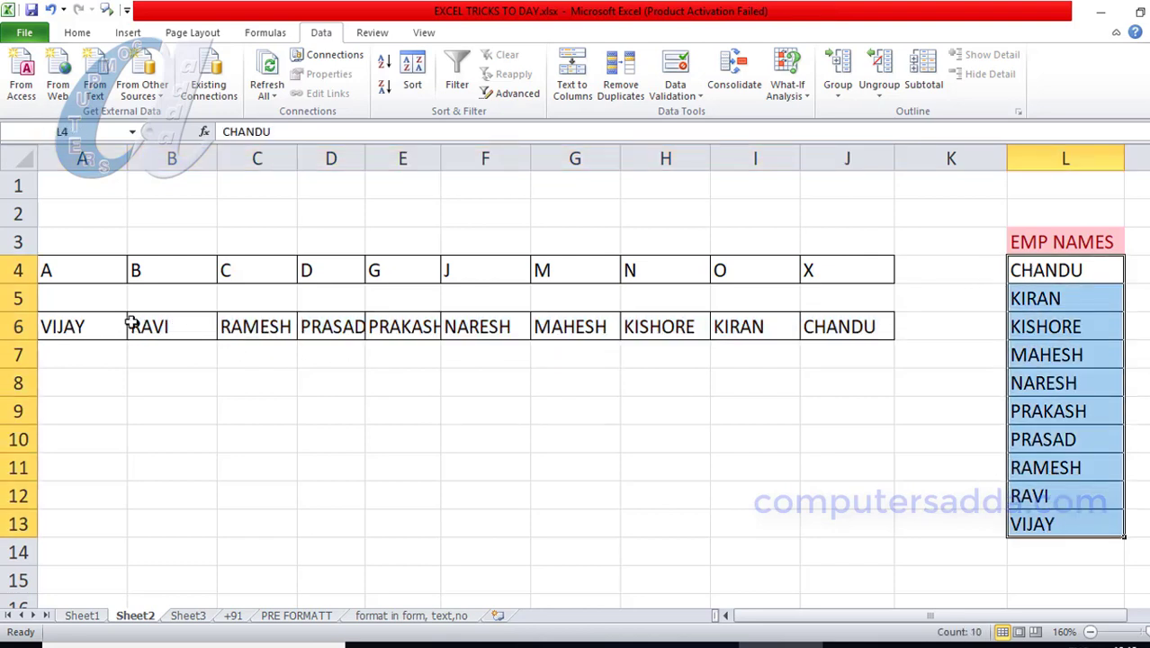
drag(85, 326, 846, 325)
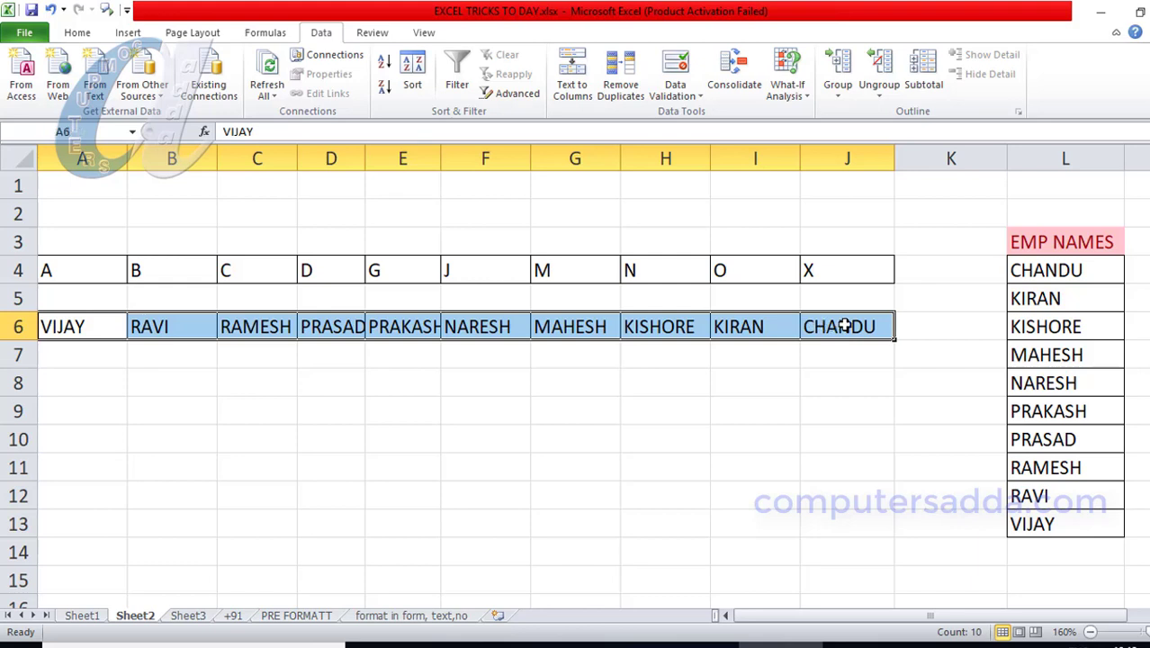
drag(1019, 279, 1033, 468)
drag(76, 326, 841, 326)
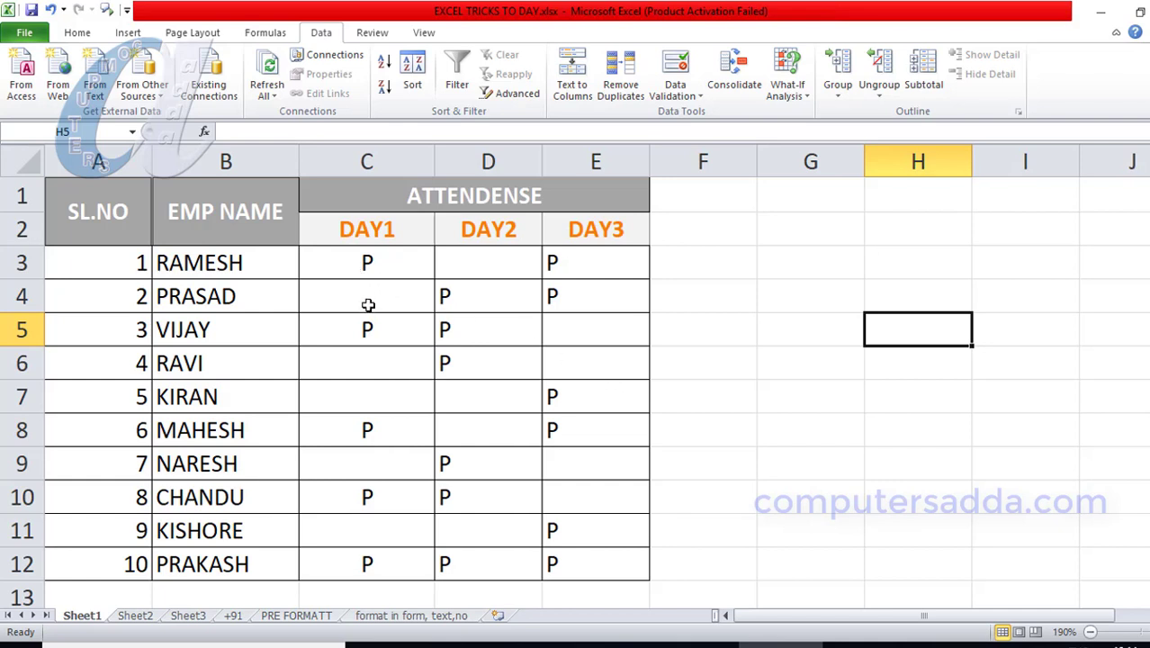
Inspect attendance cells C4, C6, D3, D7 and C7 in the ATTENDENSE table.
click(366, 306)
click(369, 365)
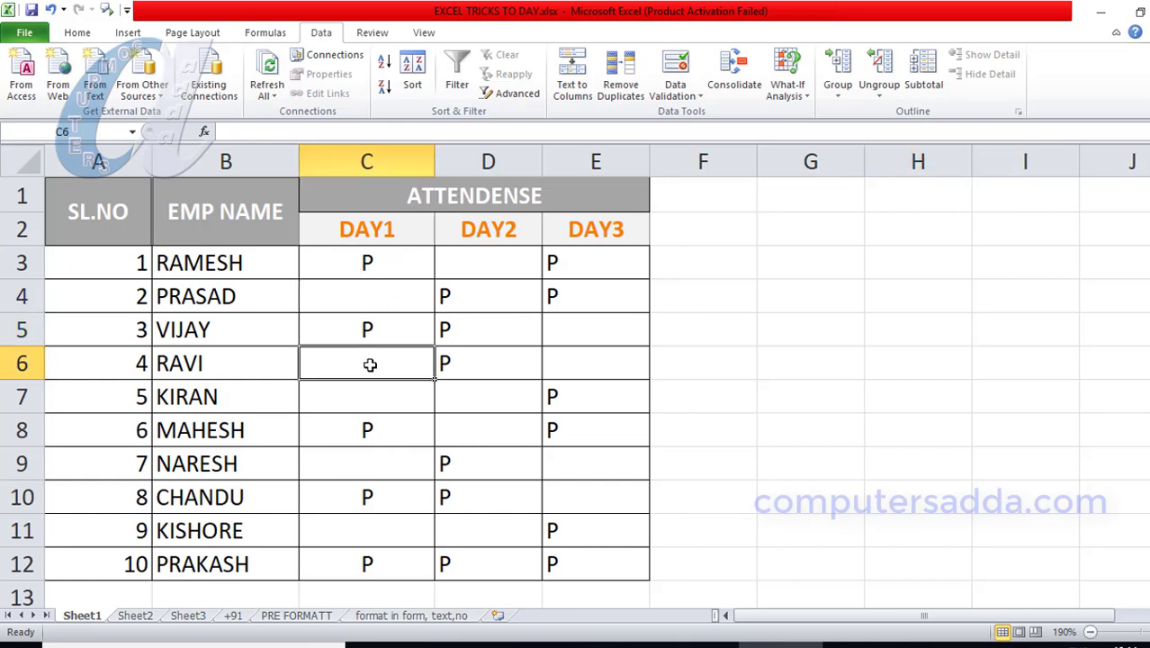
click(488, 263)
click(488, 394)
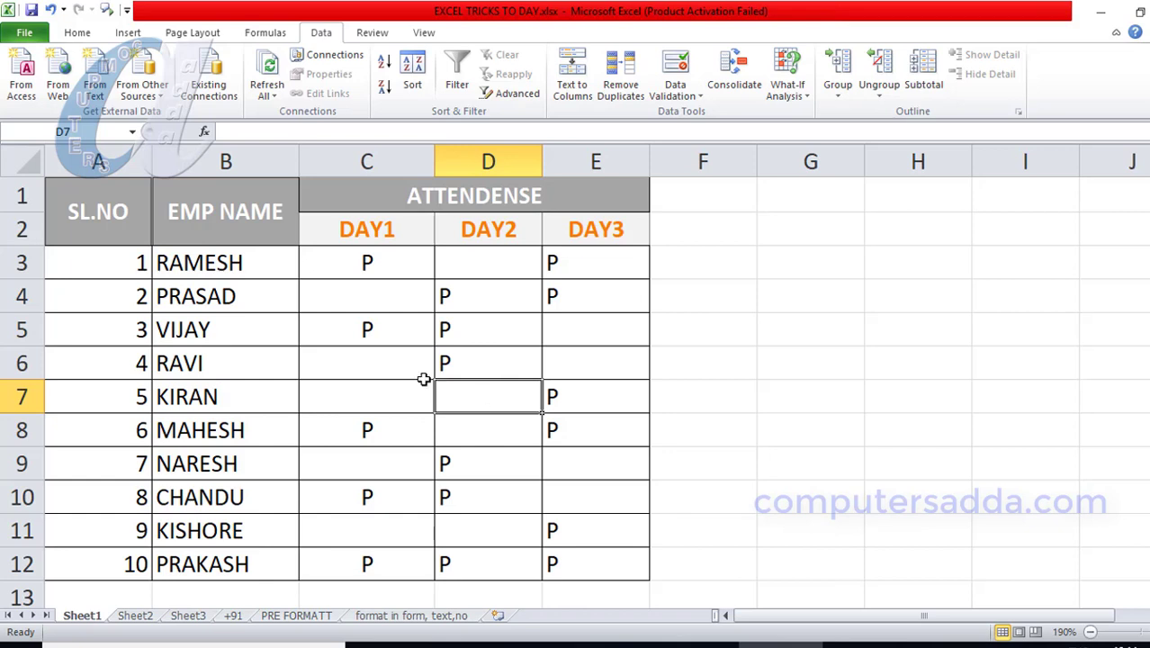
click(379, 364)
click(372, 401)
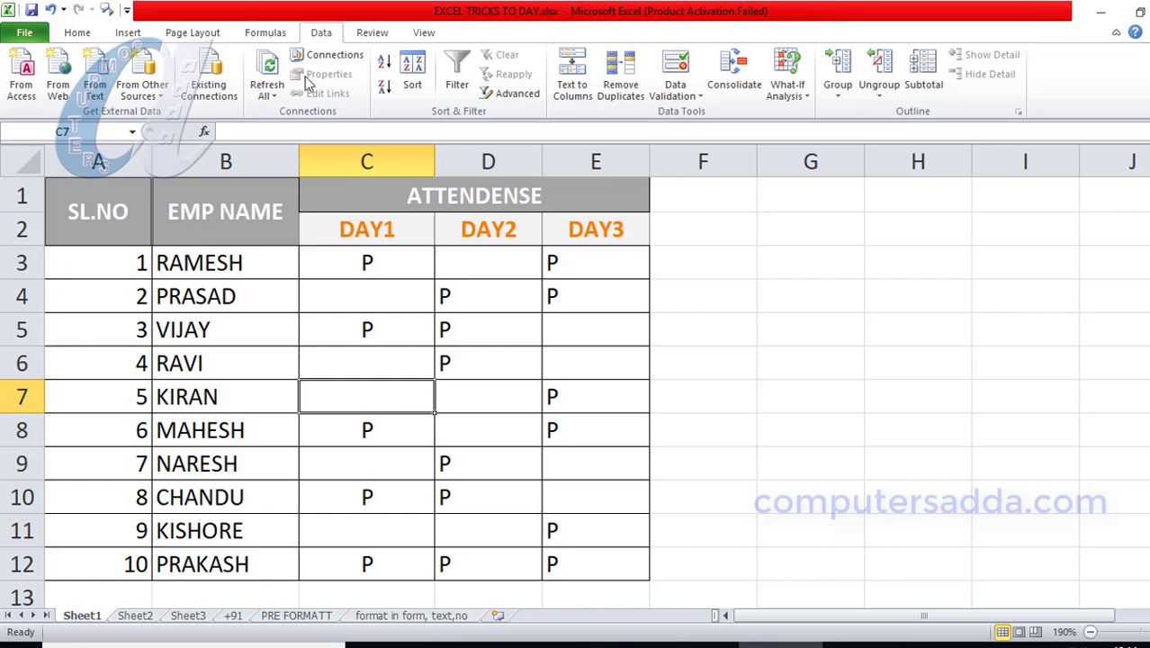
Select the DAY1–DAY3 marks in C3:E12 and bring up Go To with Ctrl+G.
drag(336, 261, 583, 563)
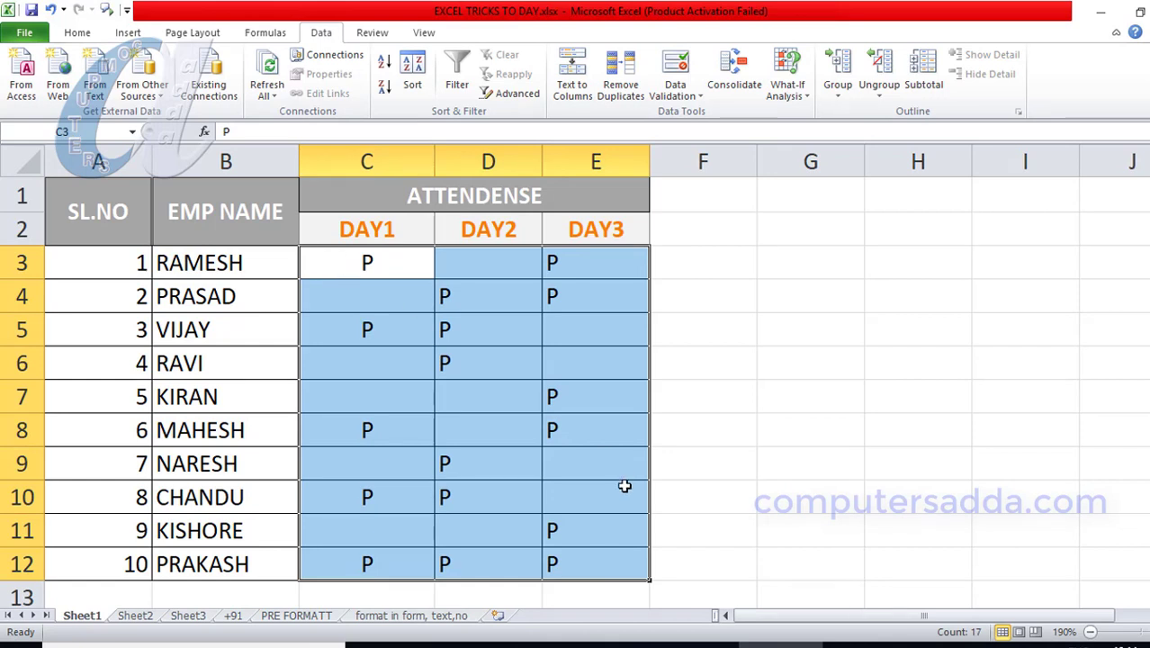
mouse_move(99, 189)
mouse_down()
mouse_move(480, 442)
mouse_move(542, 556)
mouse_up()
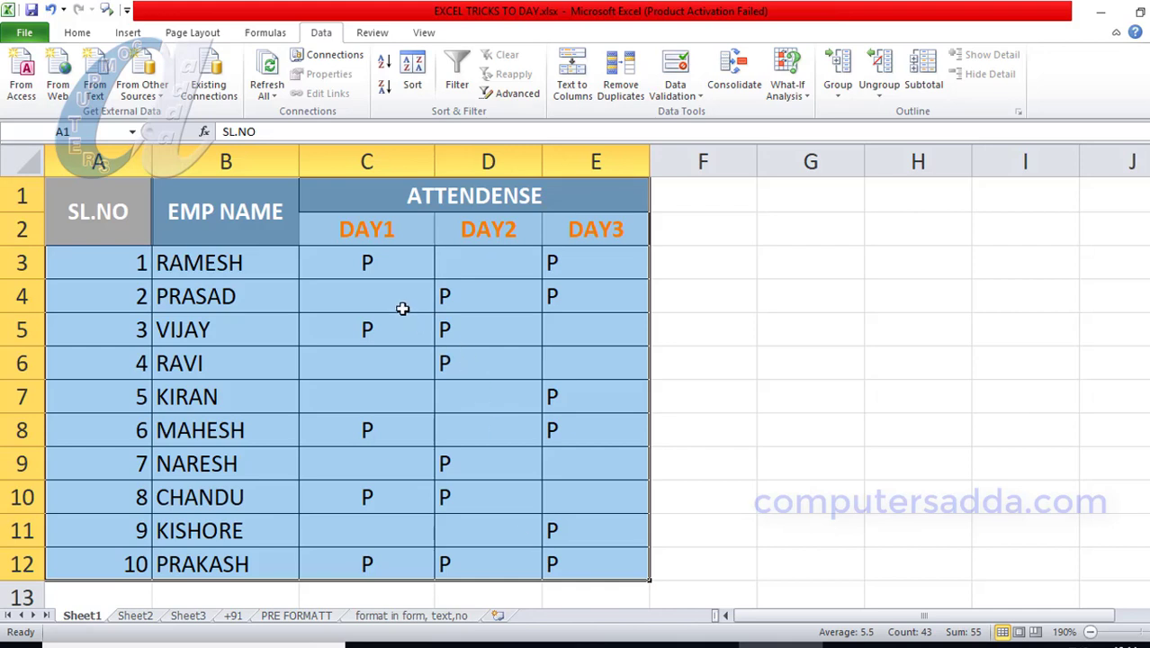
mouse_move(364, 271)
mouse_down()
mouse_move(310, 262)
mouse_move(532, 431)
mouse_move(562, 560)
mouse_up()
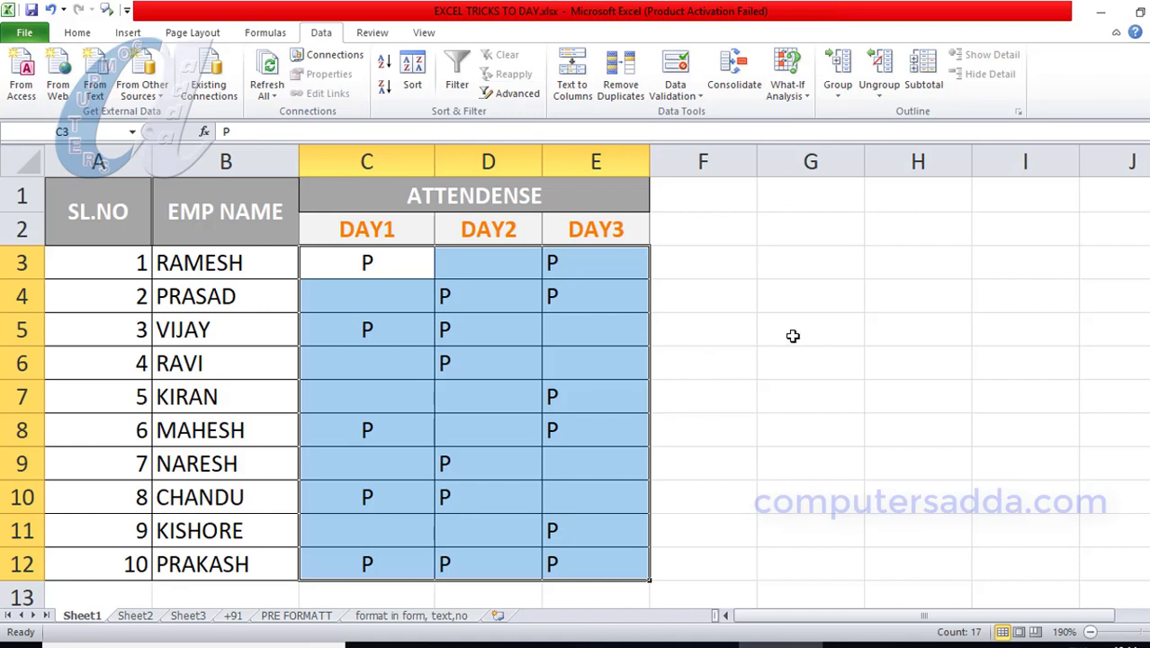
key(ctrl+g)
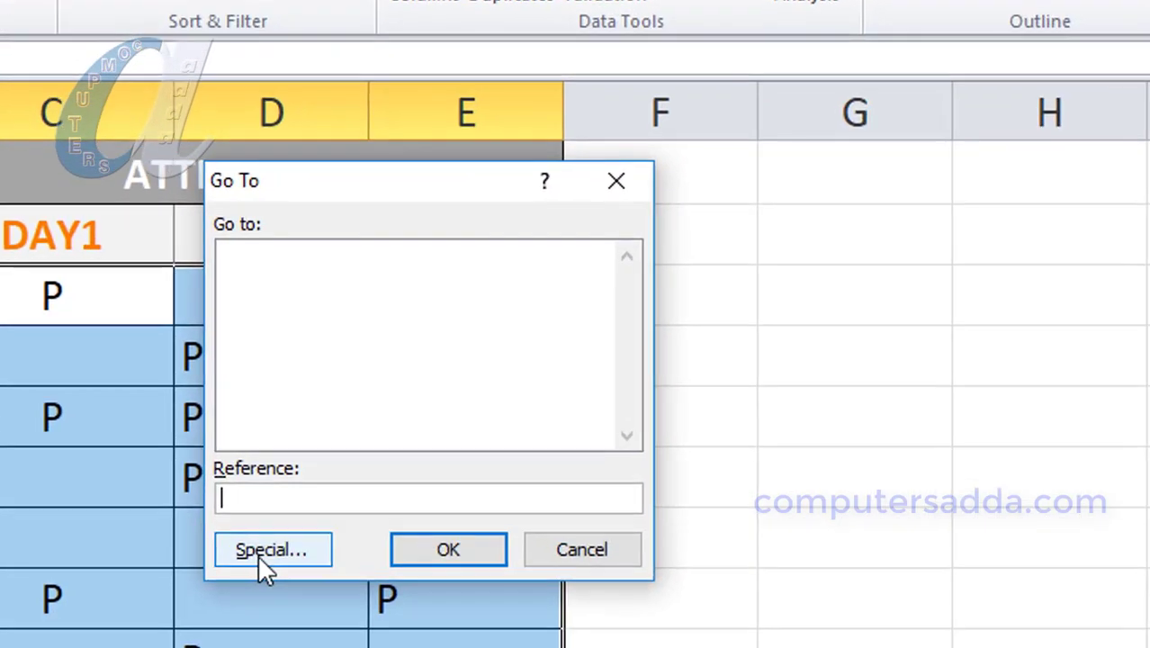
Use Go To Special with Blanks to select only the empty attendance cells.
click(253, 550)
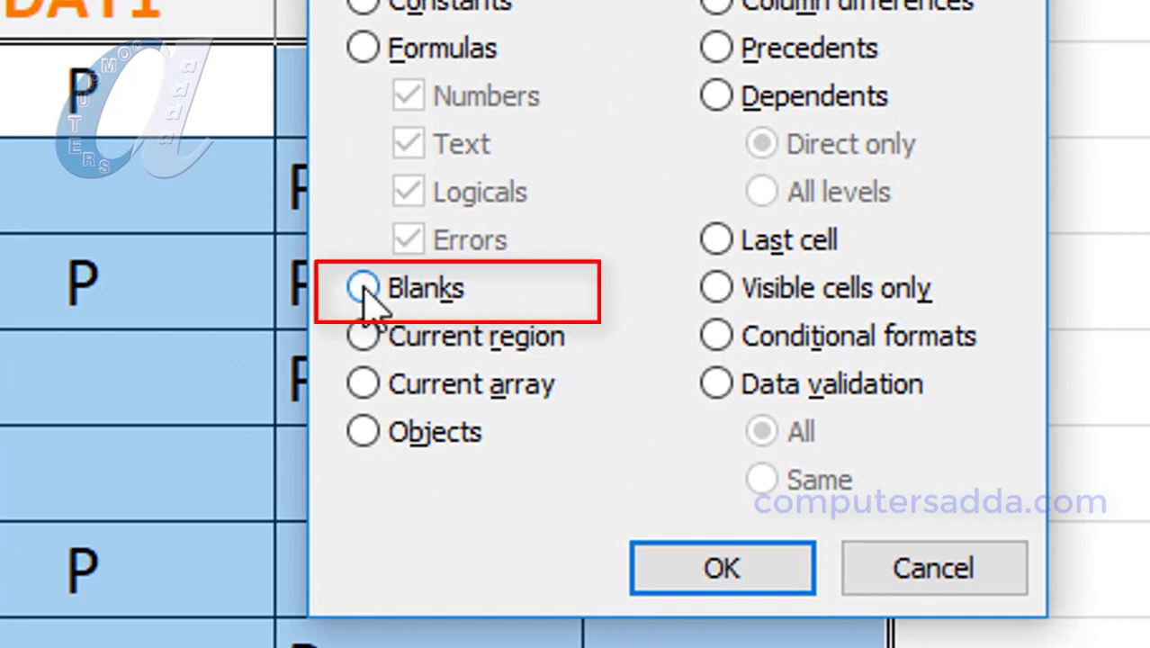
click(365, 288)
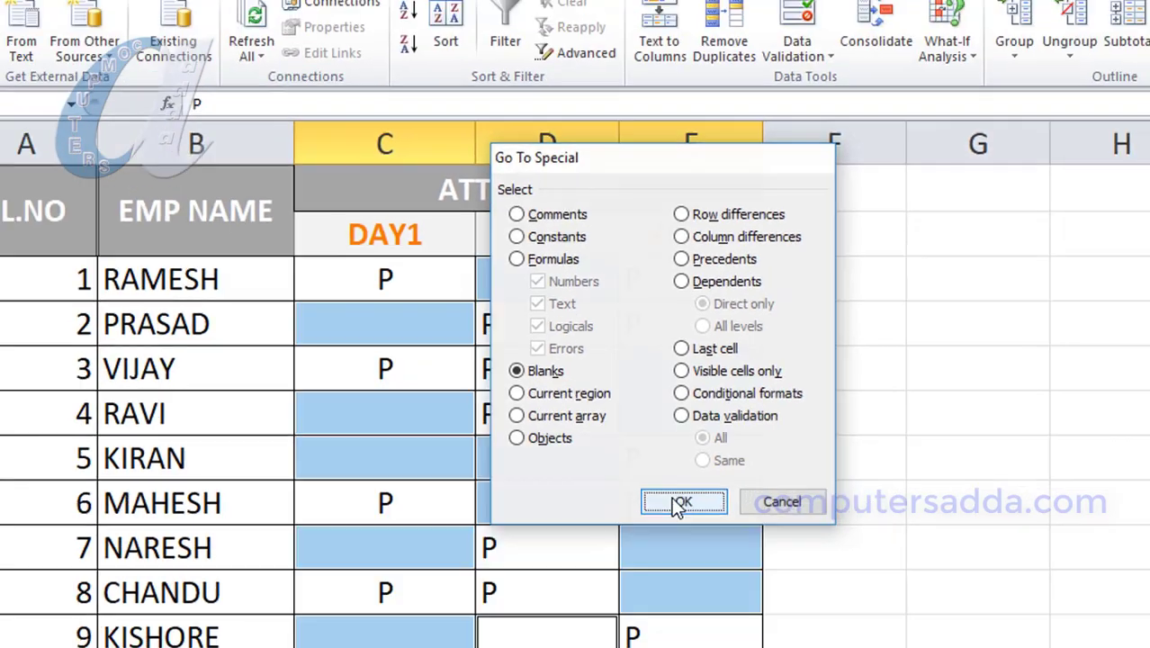
click(677, 502)
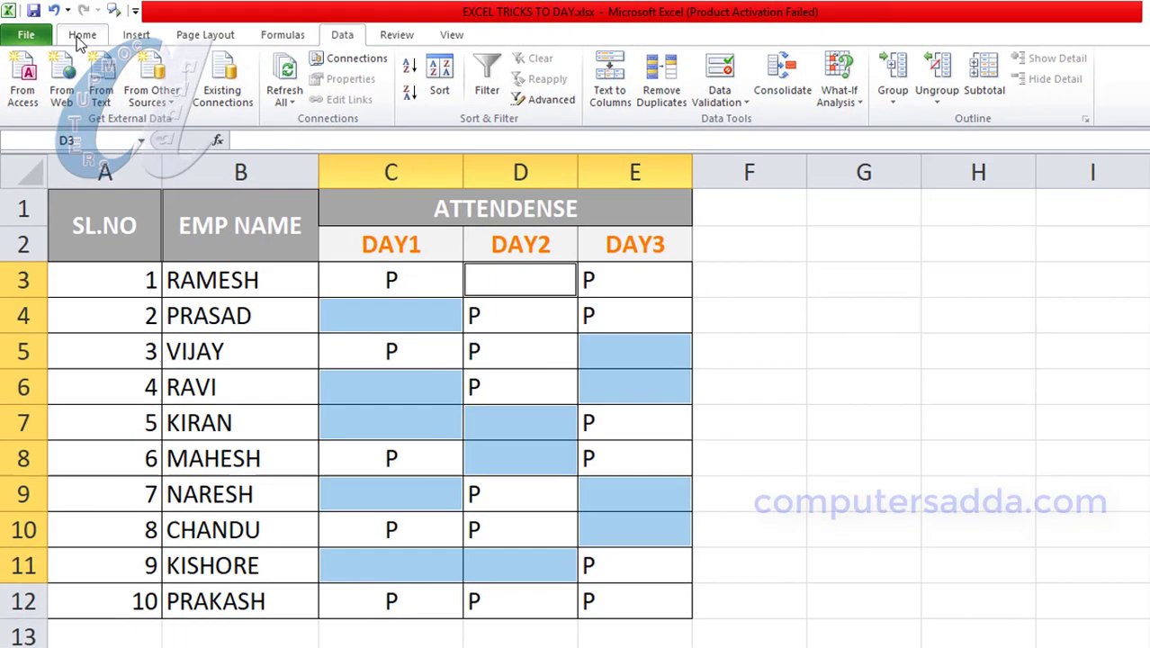
Show the Home Fill Color palette for the selected blank cells.
click(77, 33)
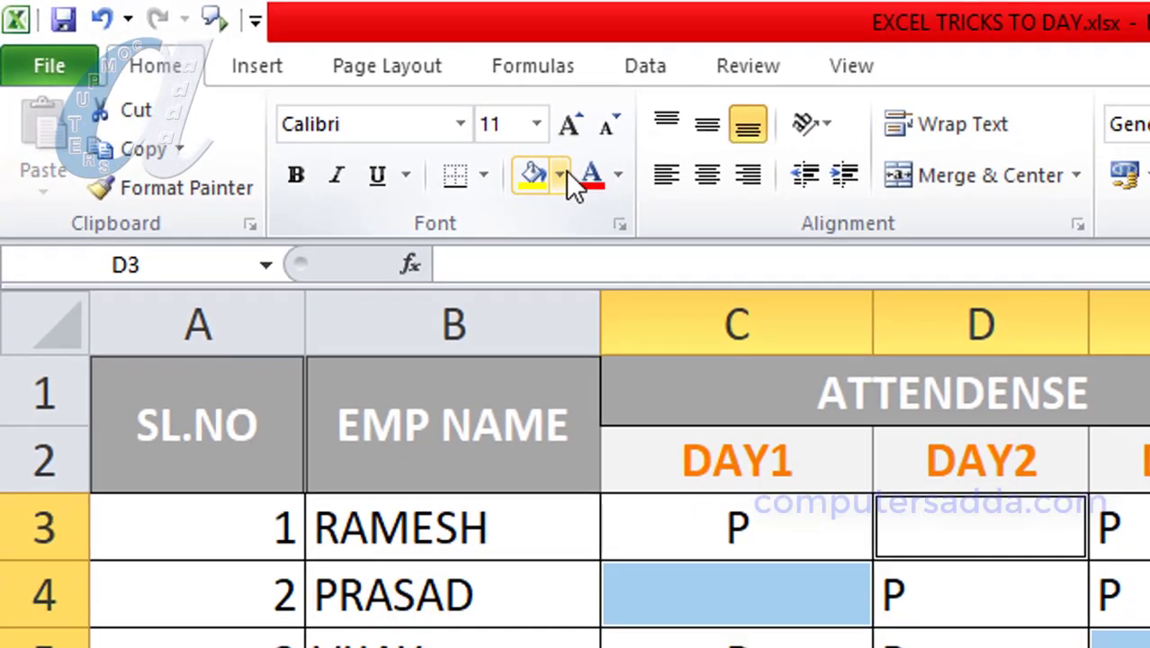
click(562, 174)
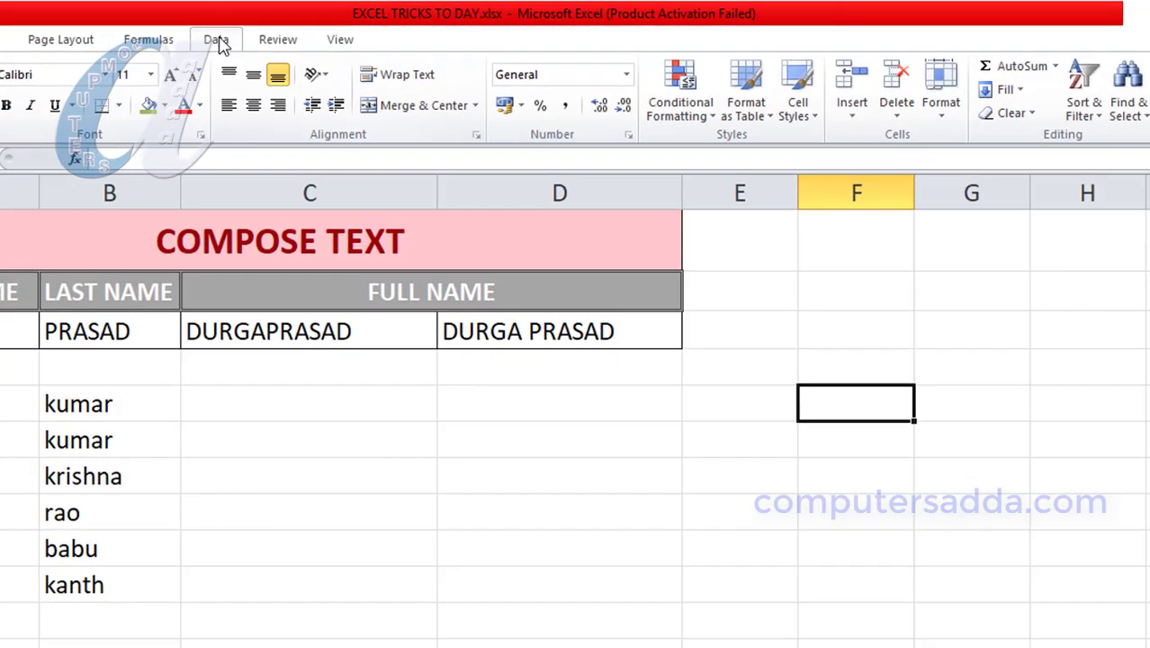
click(340, 36)
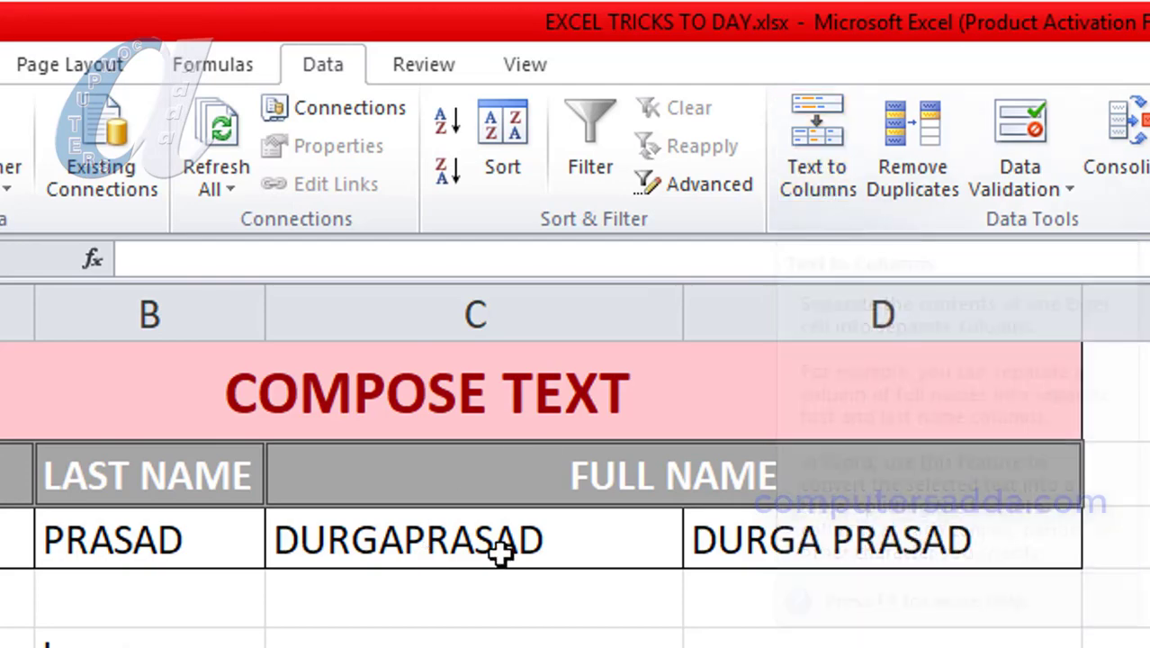
click(836, 537)
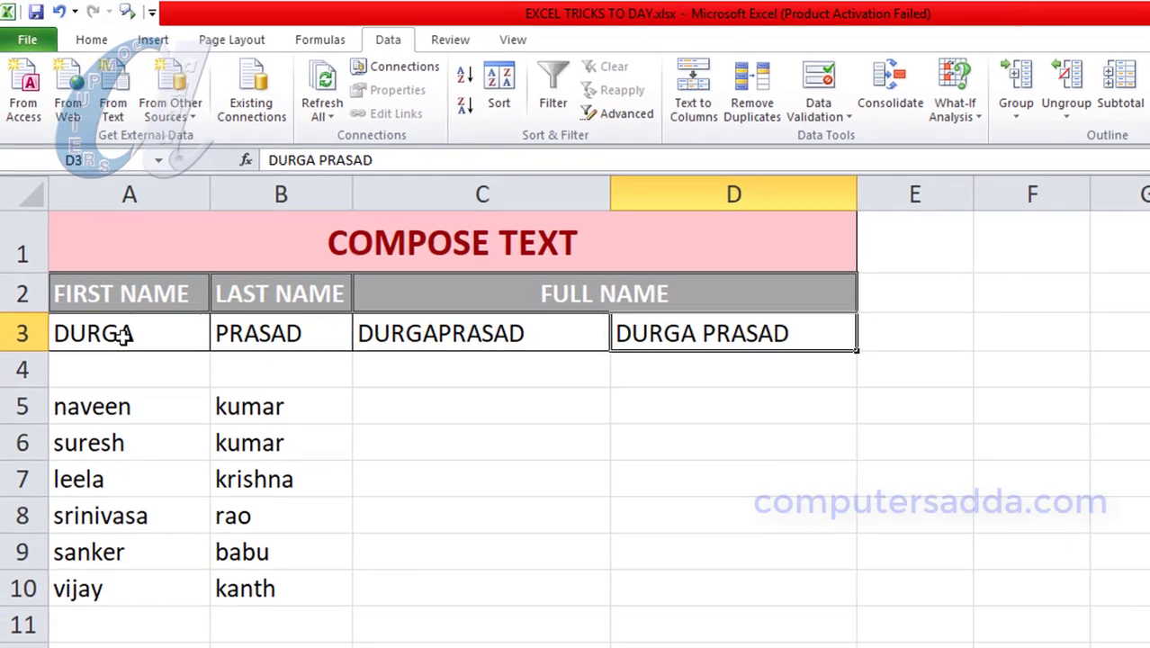
drag(129, 330, 266, 338)
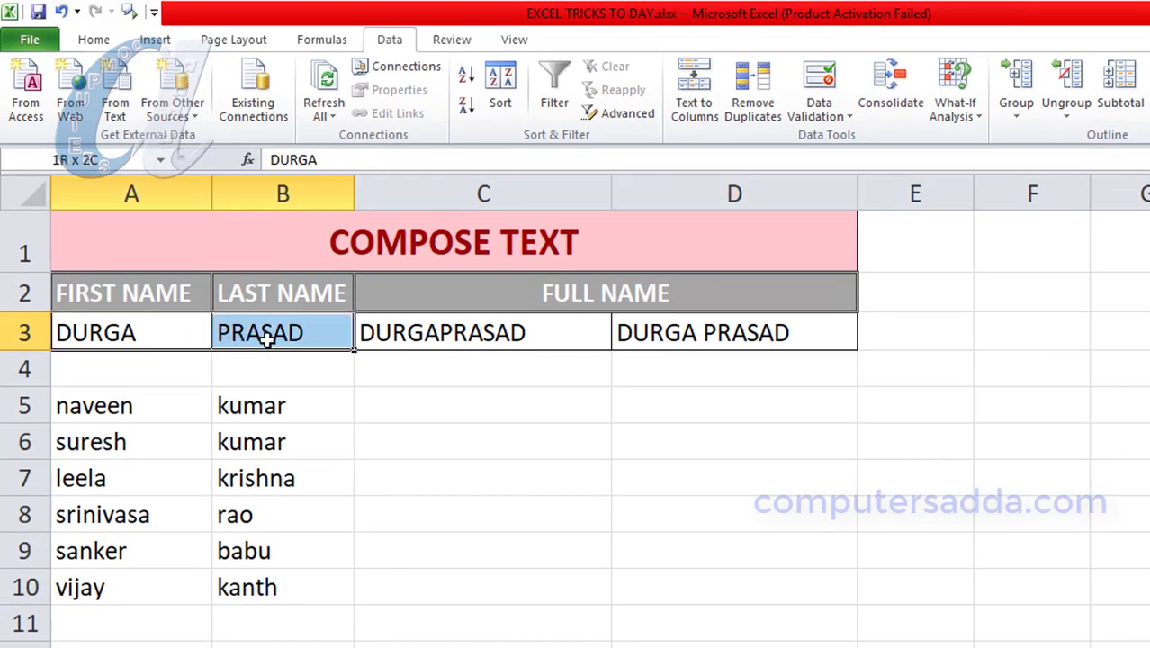
drag(95, 412, 266, 587)
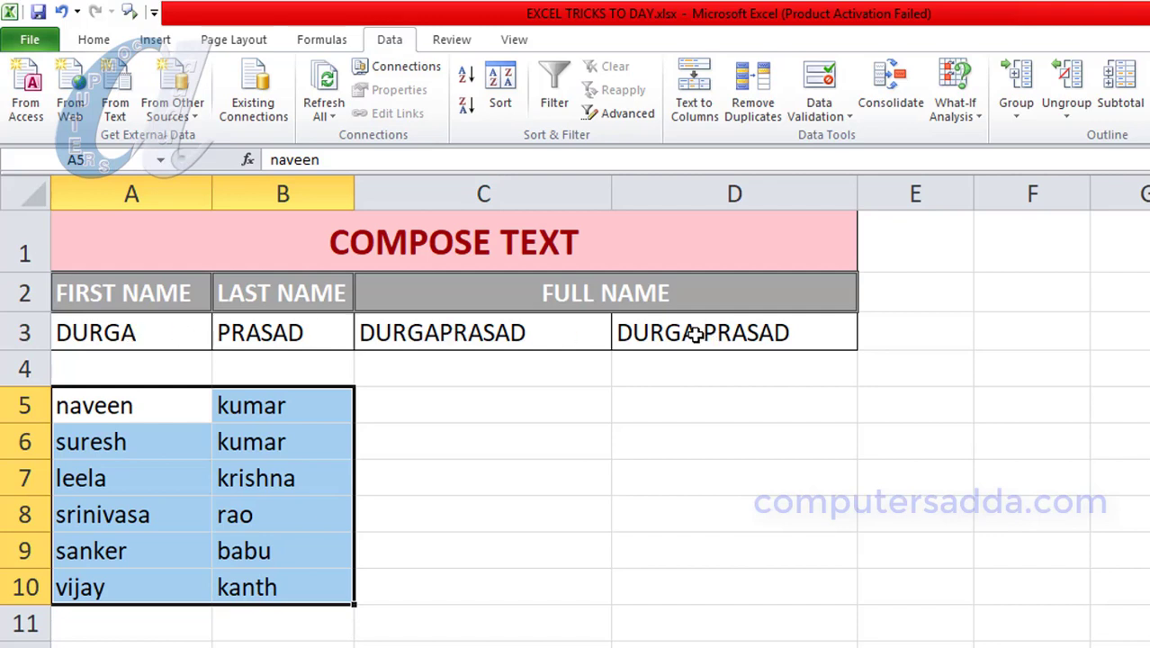
click(486, 335)
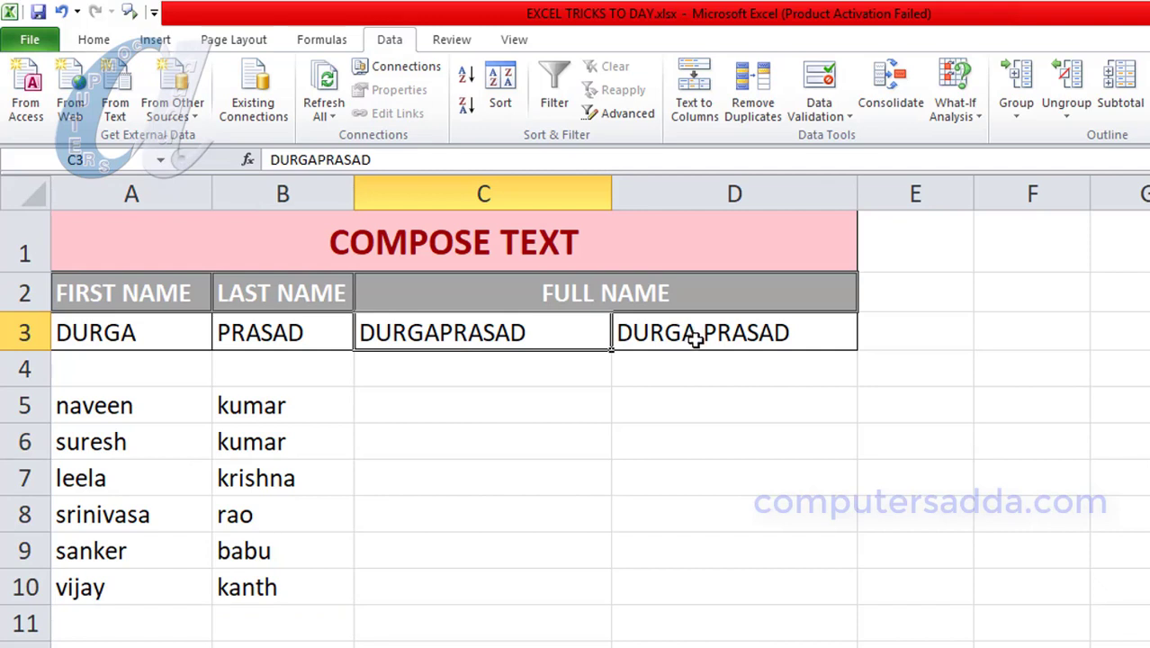
click(427, 371)
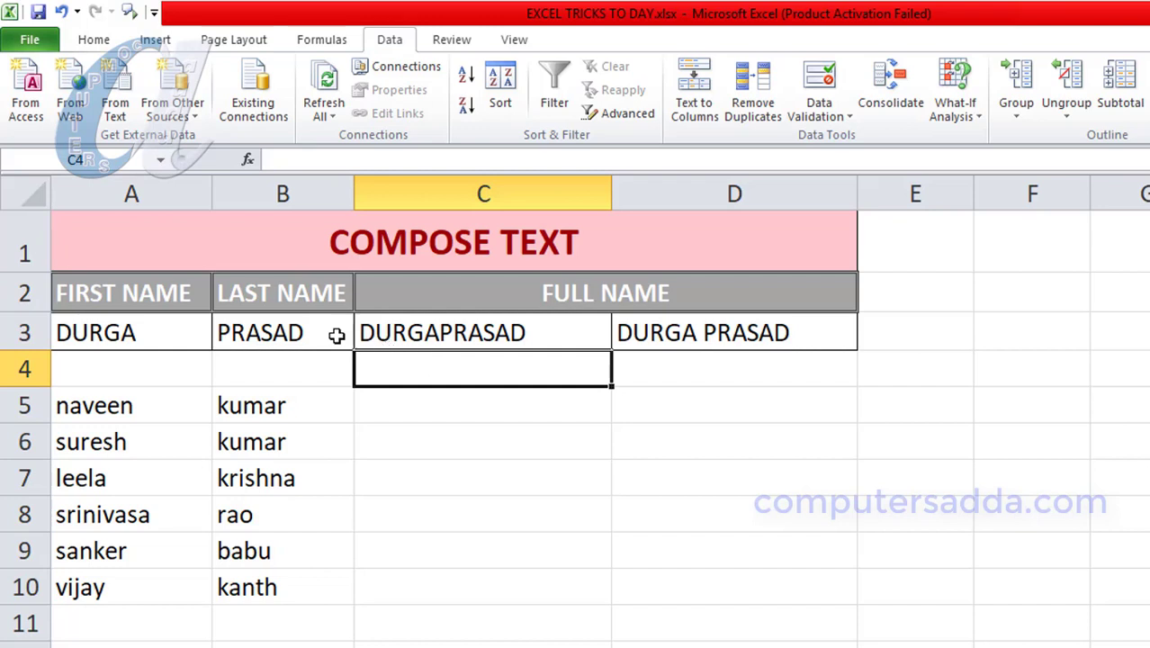
drag(115, 331, 288, 333)
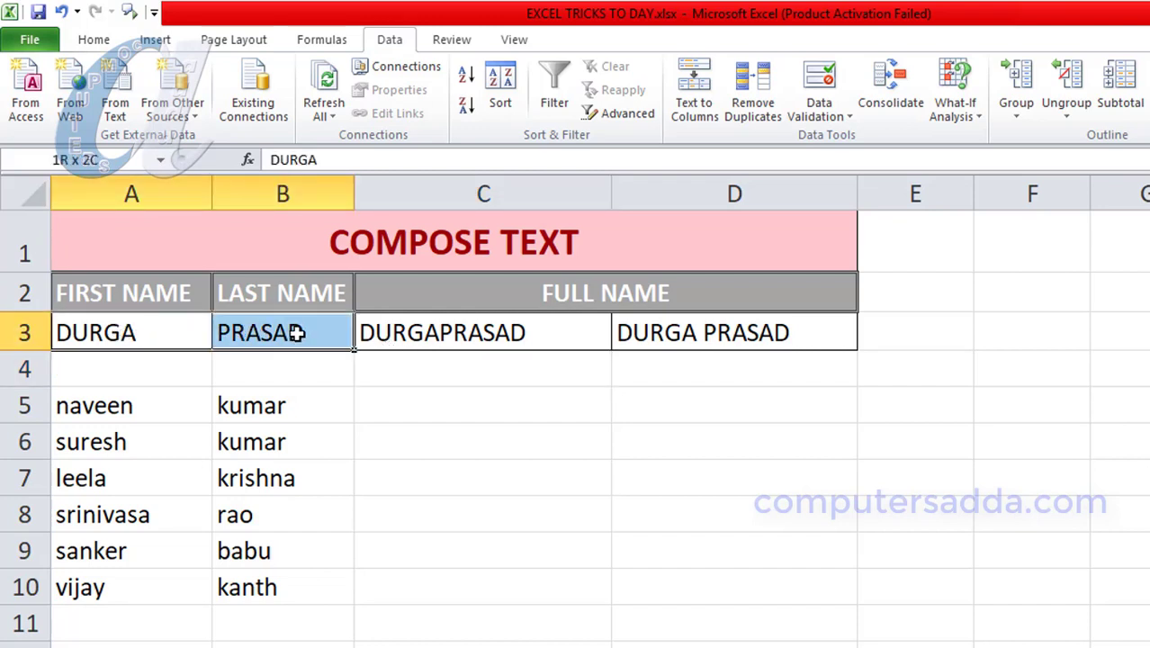
click(435, 376)
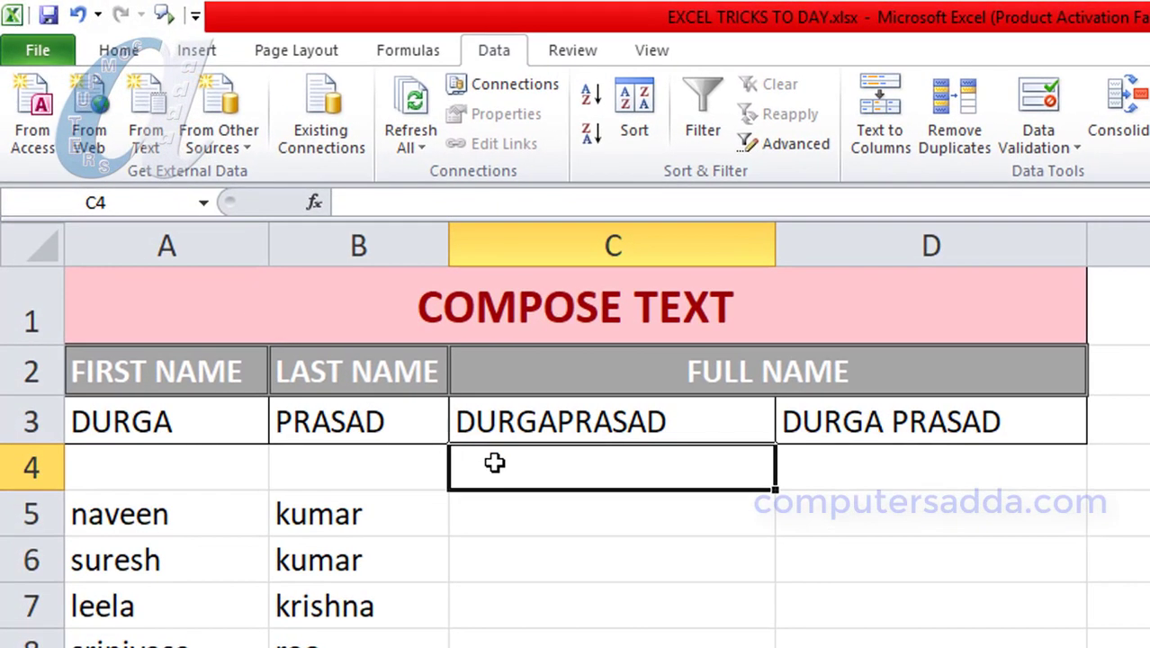
Enter =A3&B3 in C4 so it displays DURGAPRASAD.
text(=)
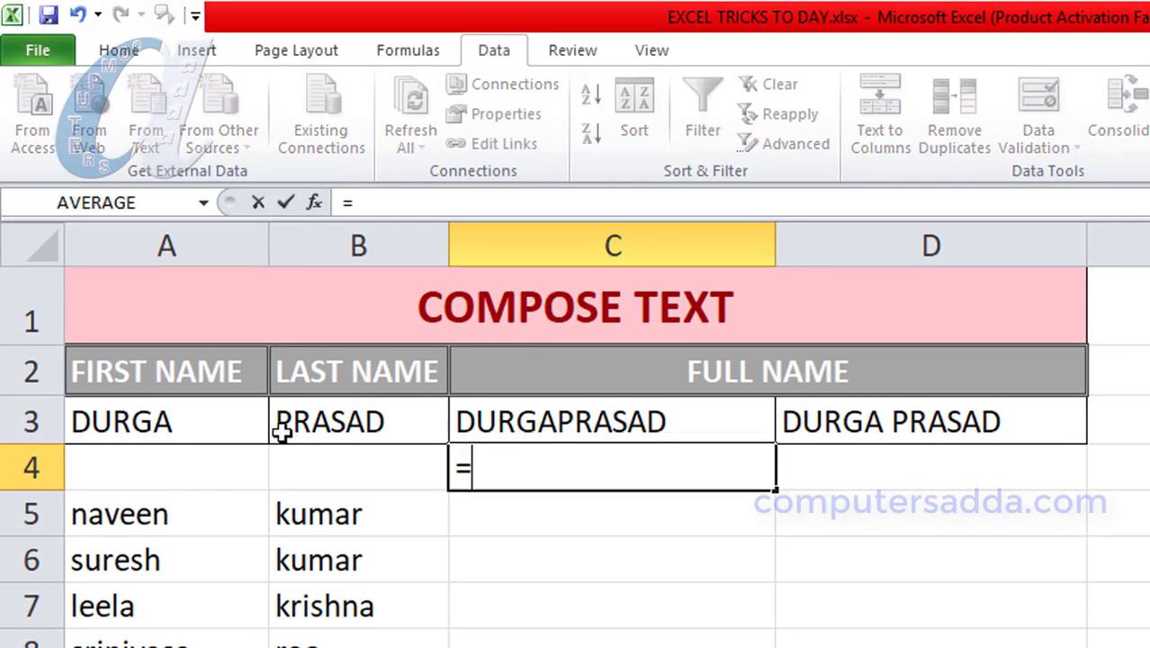
click(169, 423)
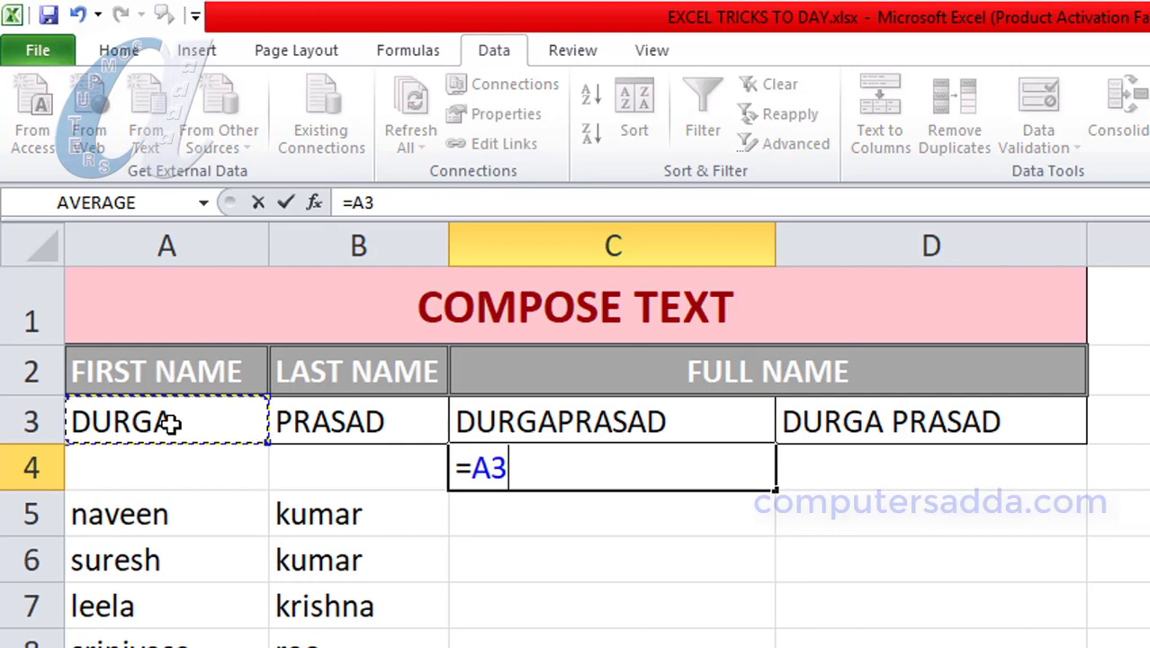
text(&)
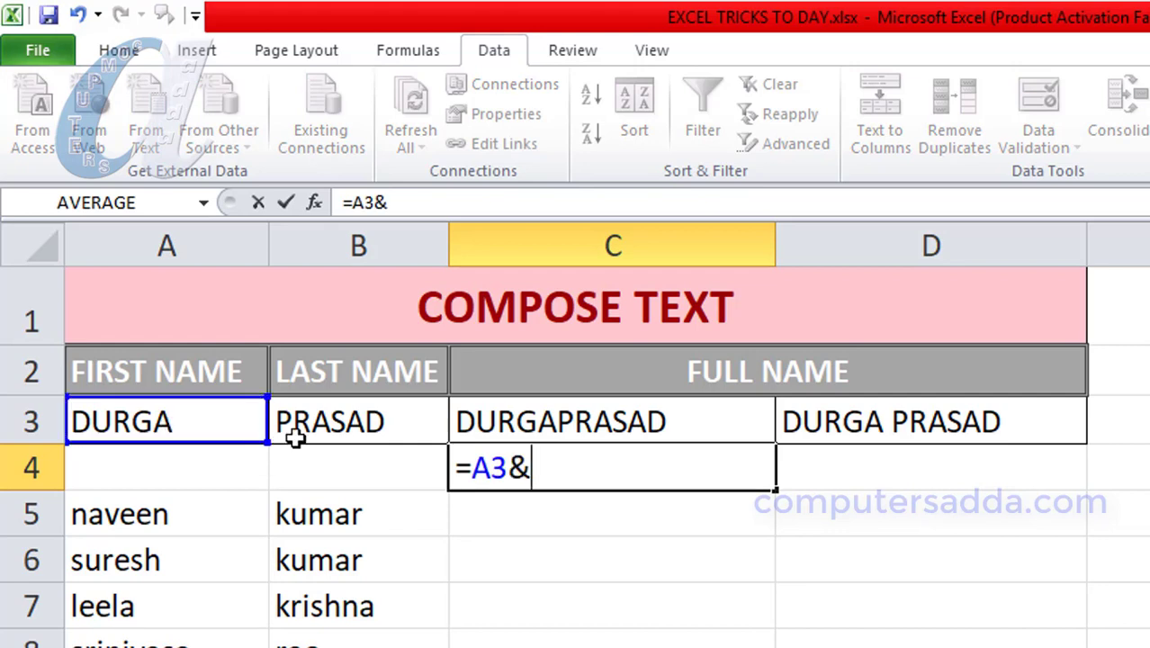
click(335, 423)
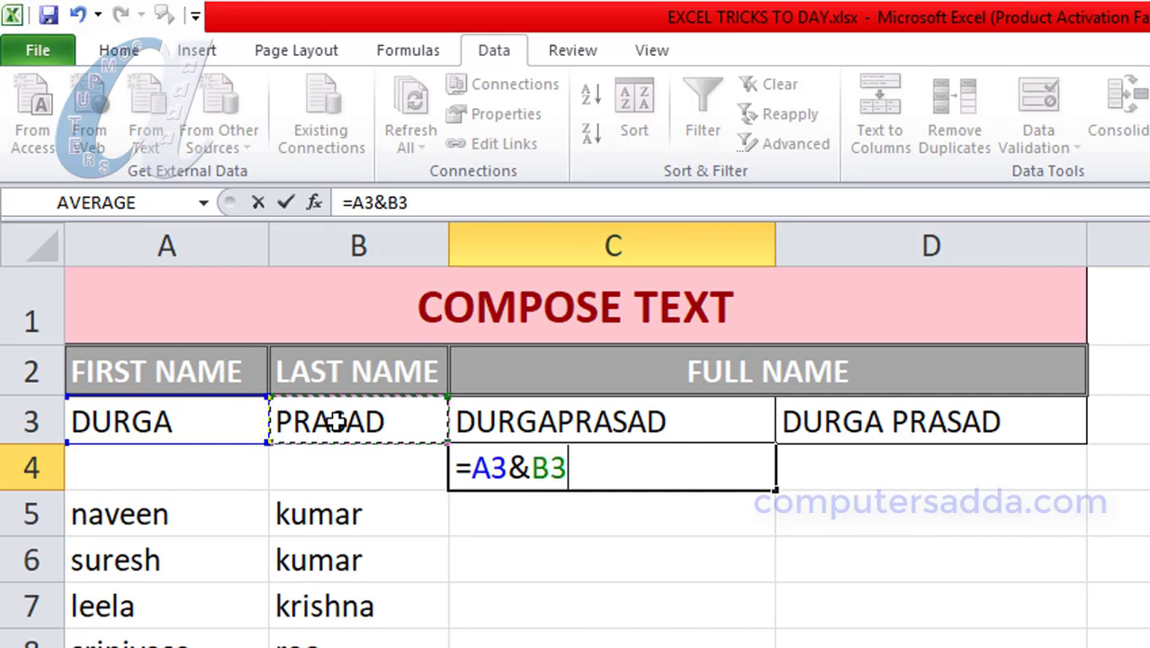
key(Return)
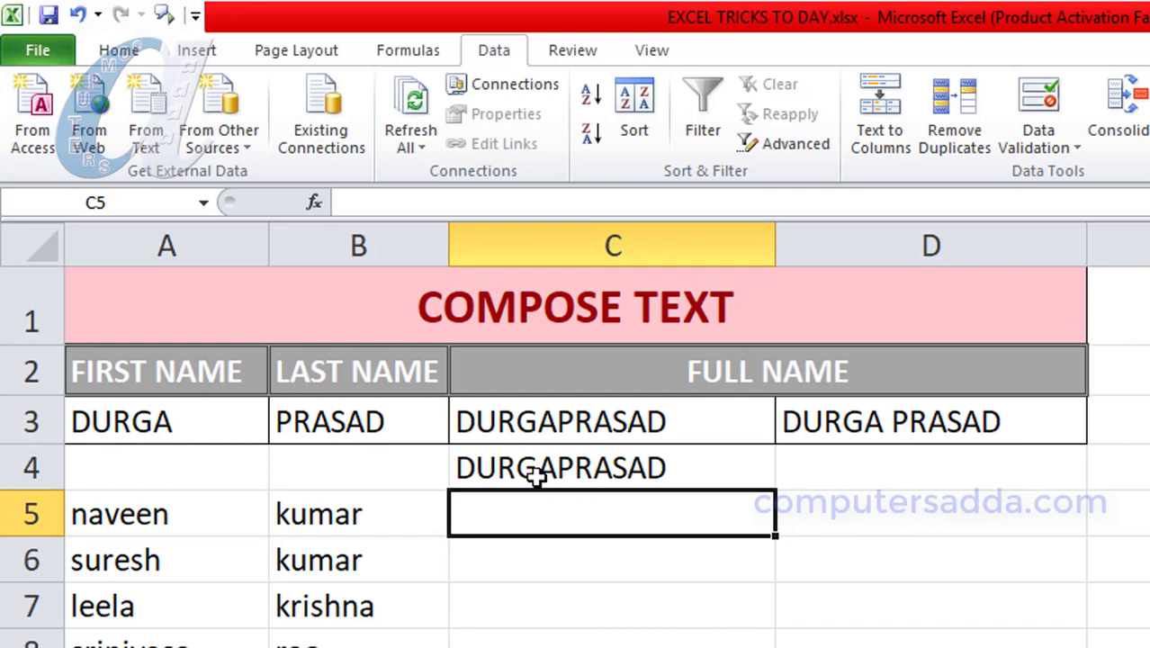
click(872, 476)
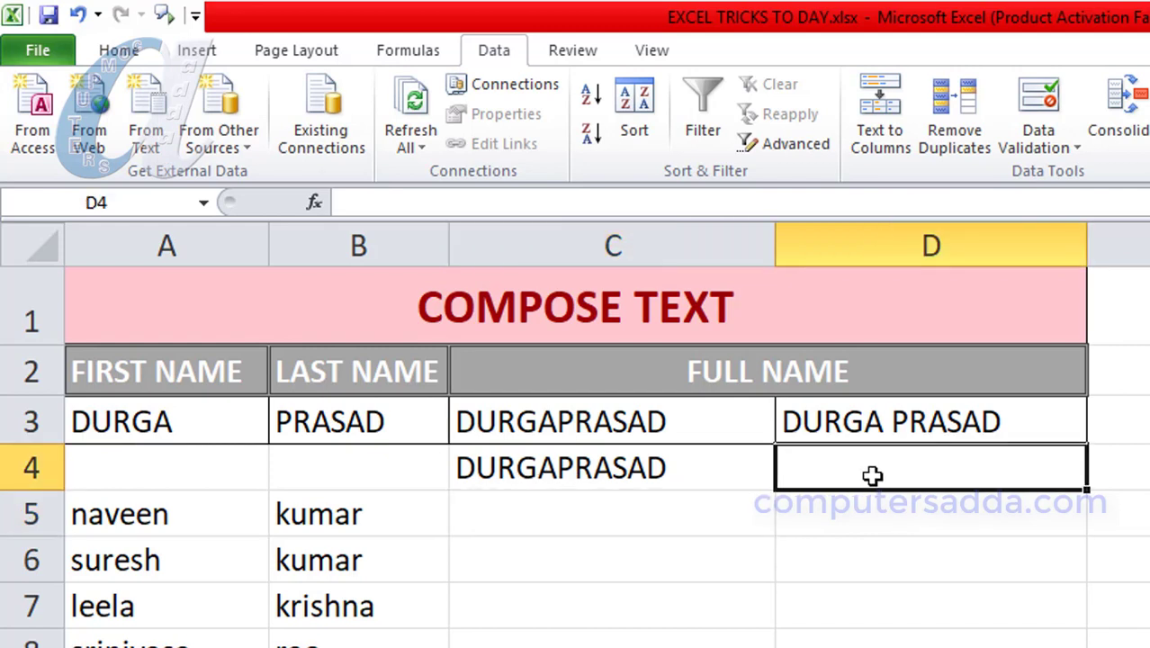
text(=)
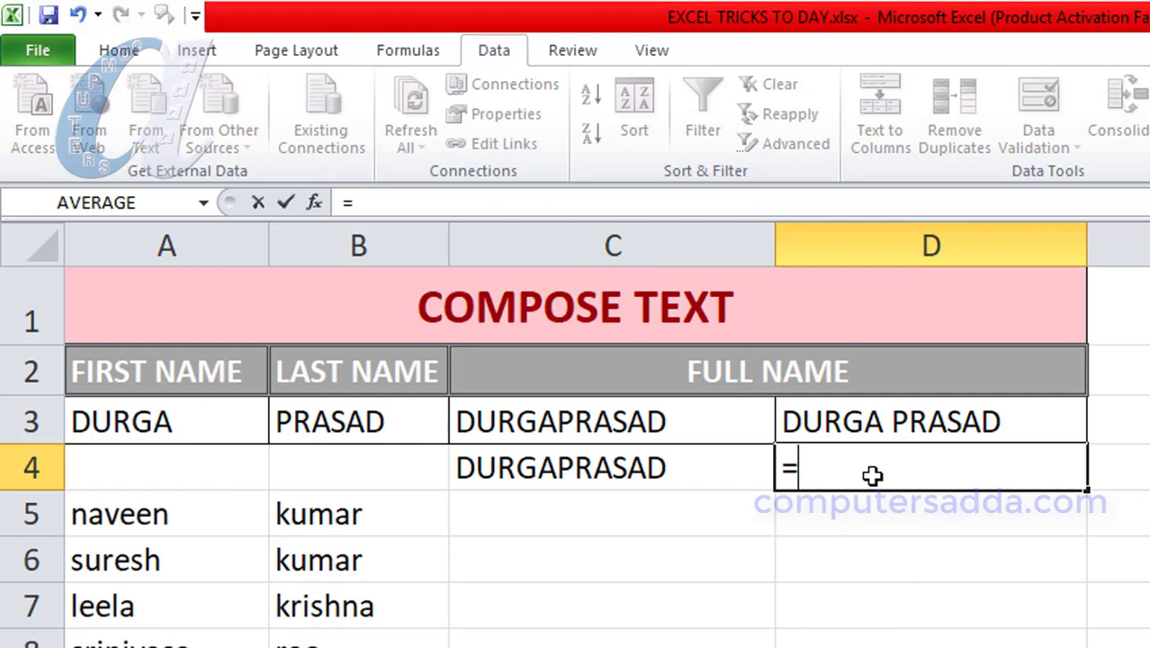
click(158, 421)
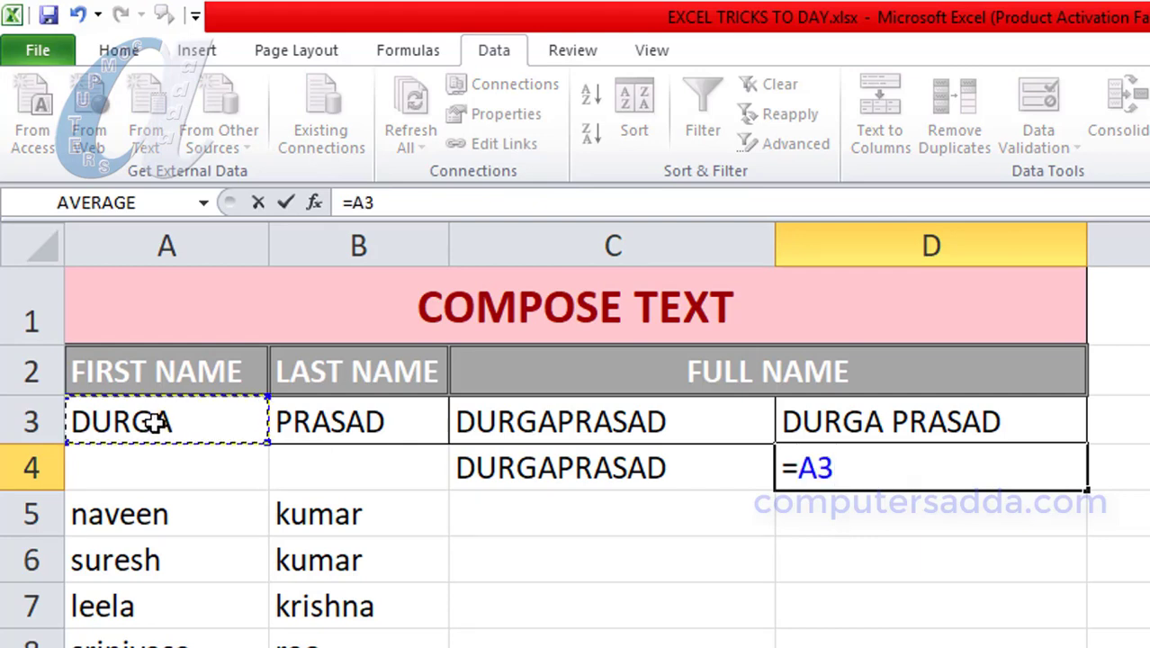
text(&)
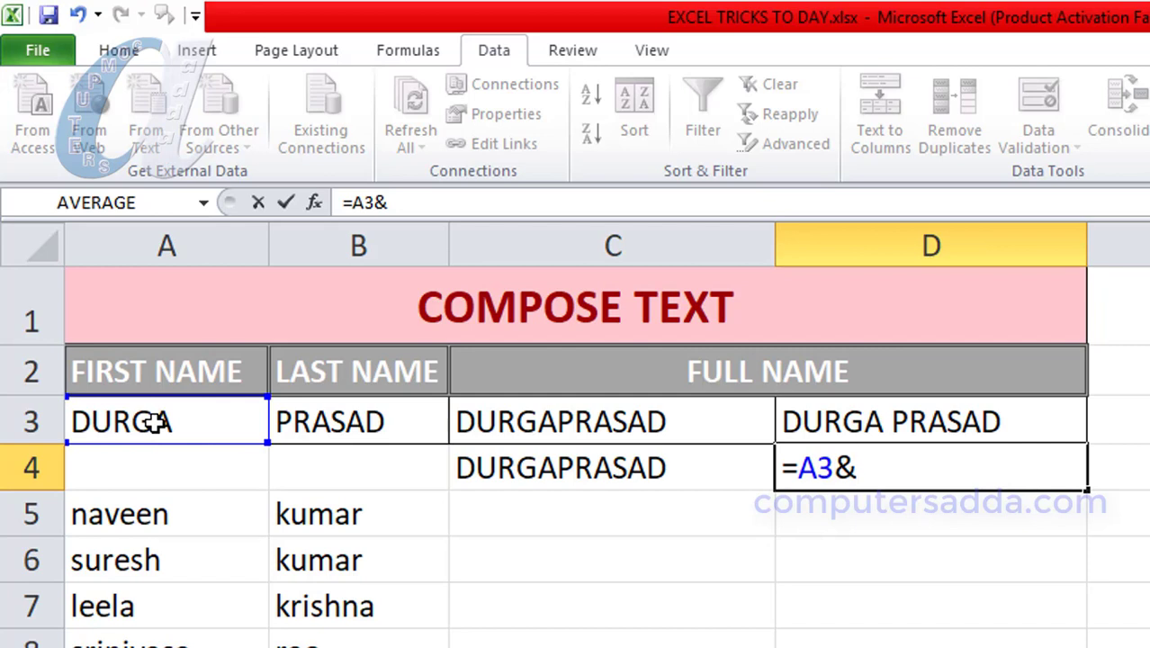
text(")
text(")
text(&)
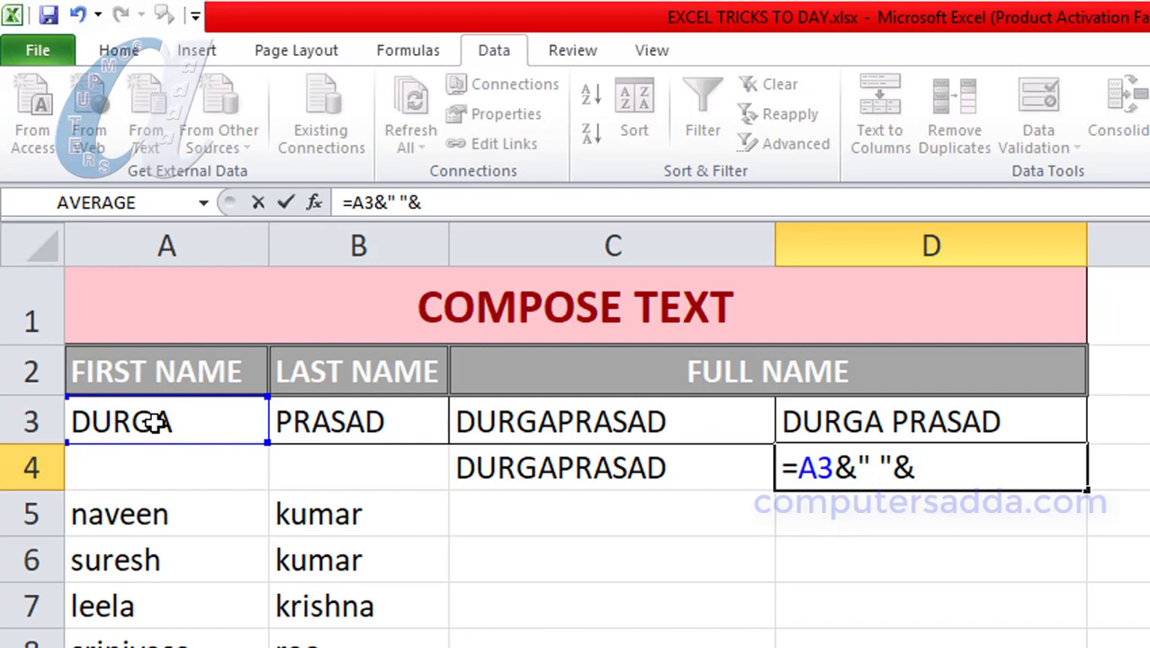
click(332, 429)
key(Return)
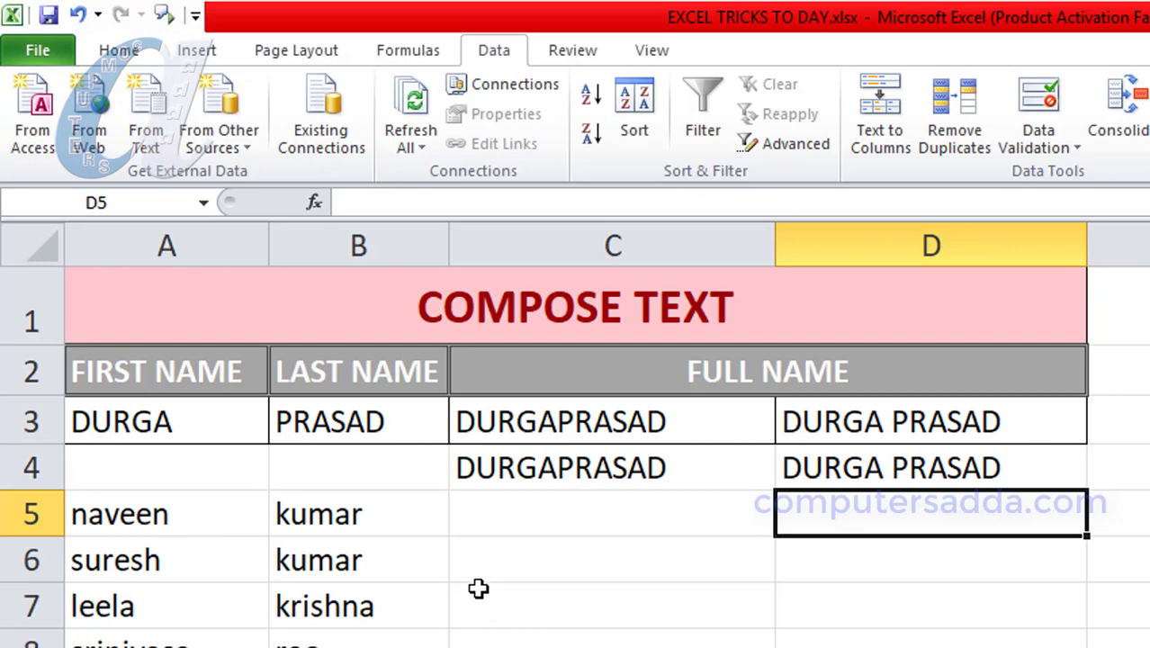
Enter a formula in C5 joining the first and last names without a space.
click(507, 512)
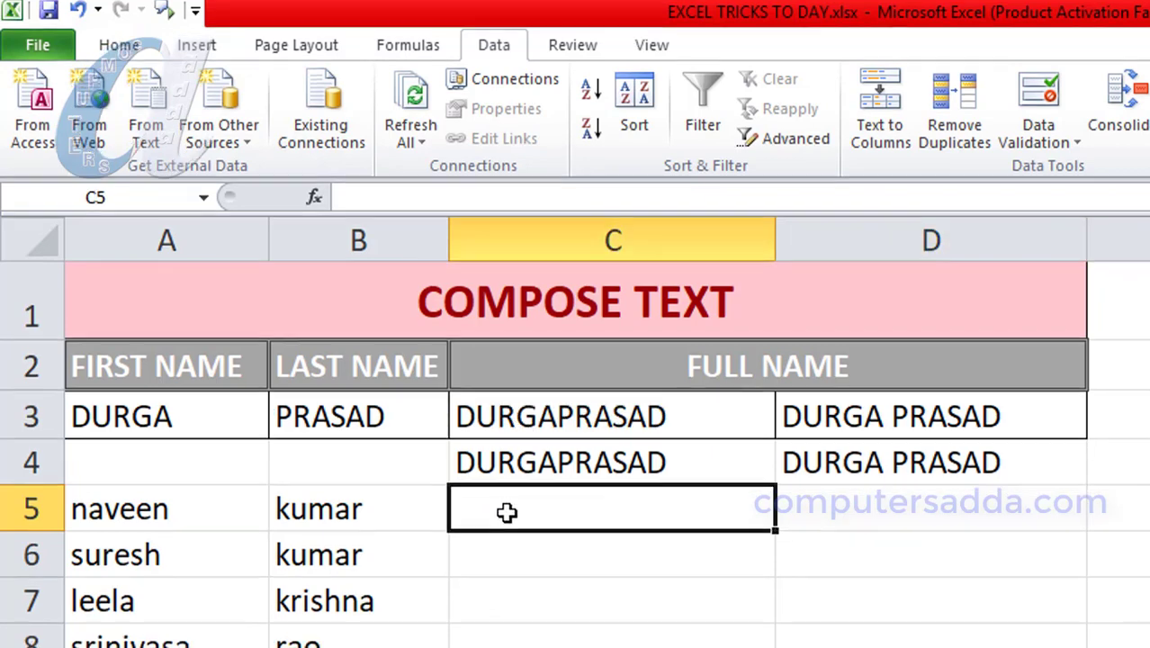
text(=)
click(141, 510)
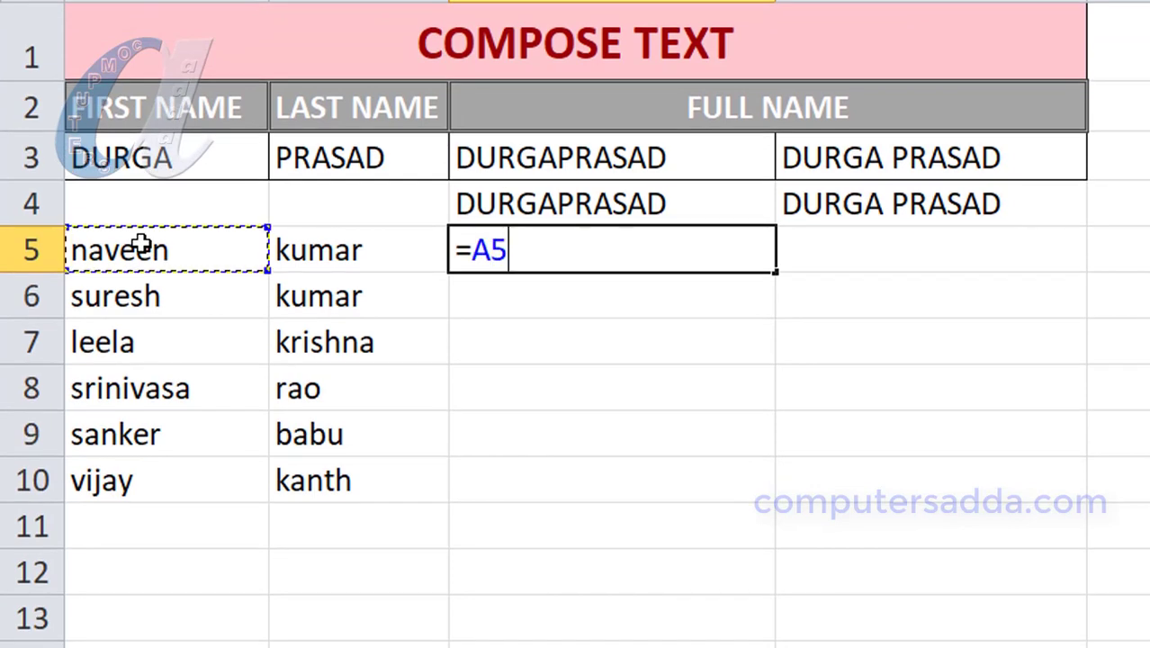
text(&)
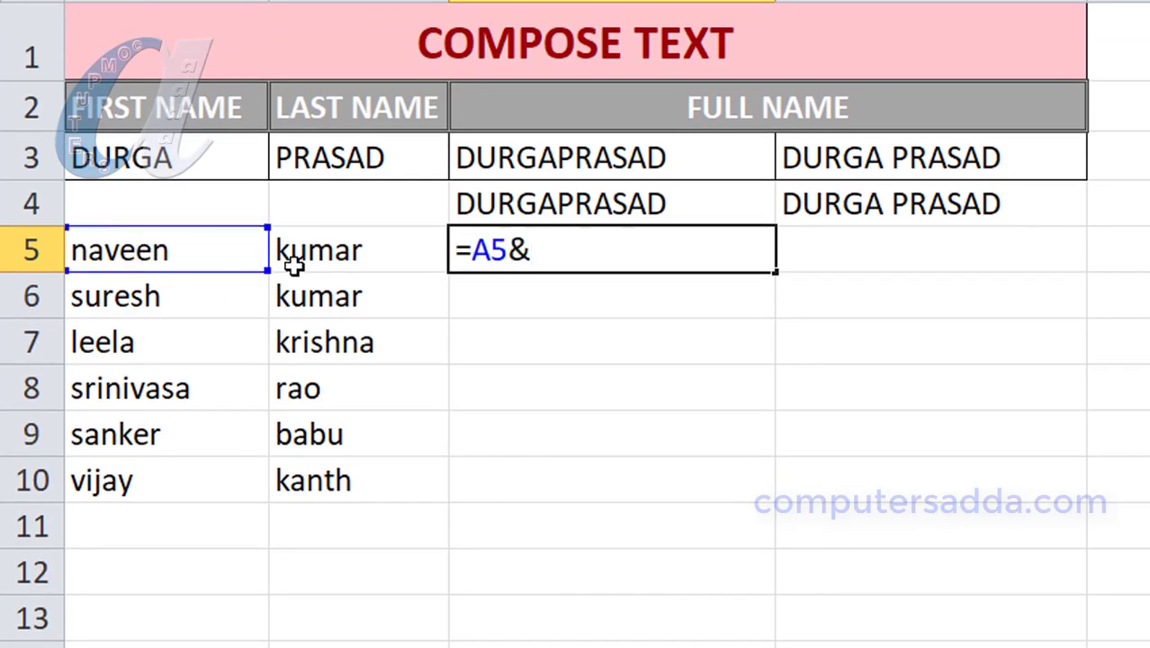
click(295, 262)
key(Return)
click(924, 256)
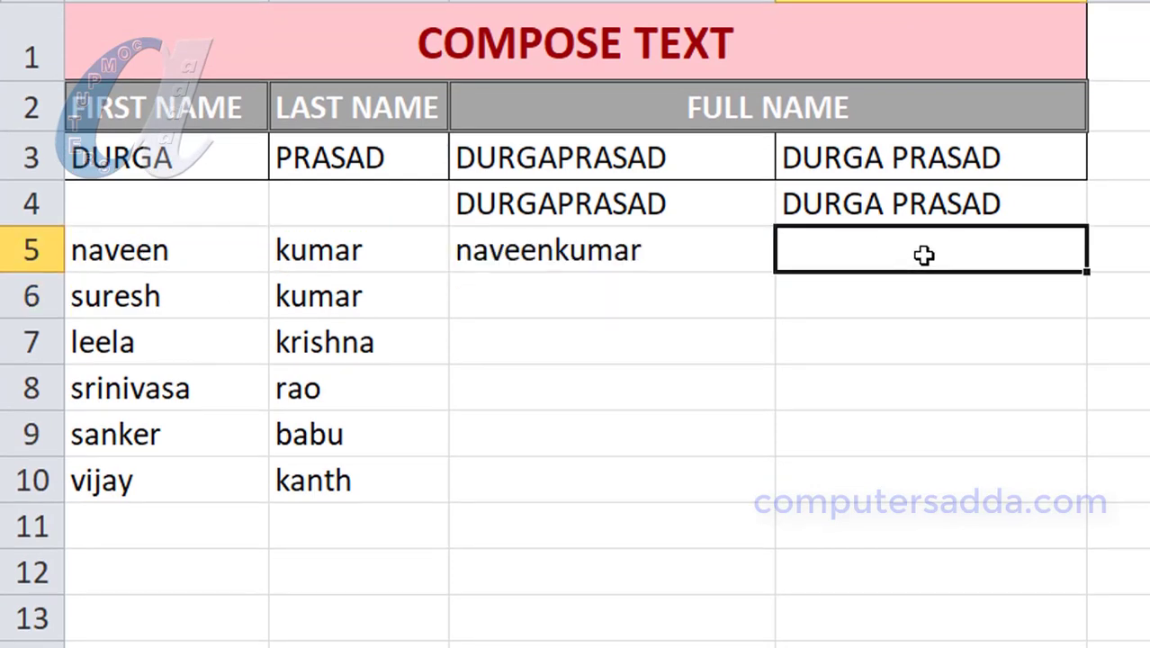
text(=)
click(206, 259)
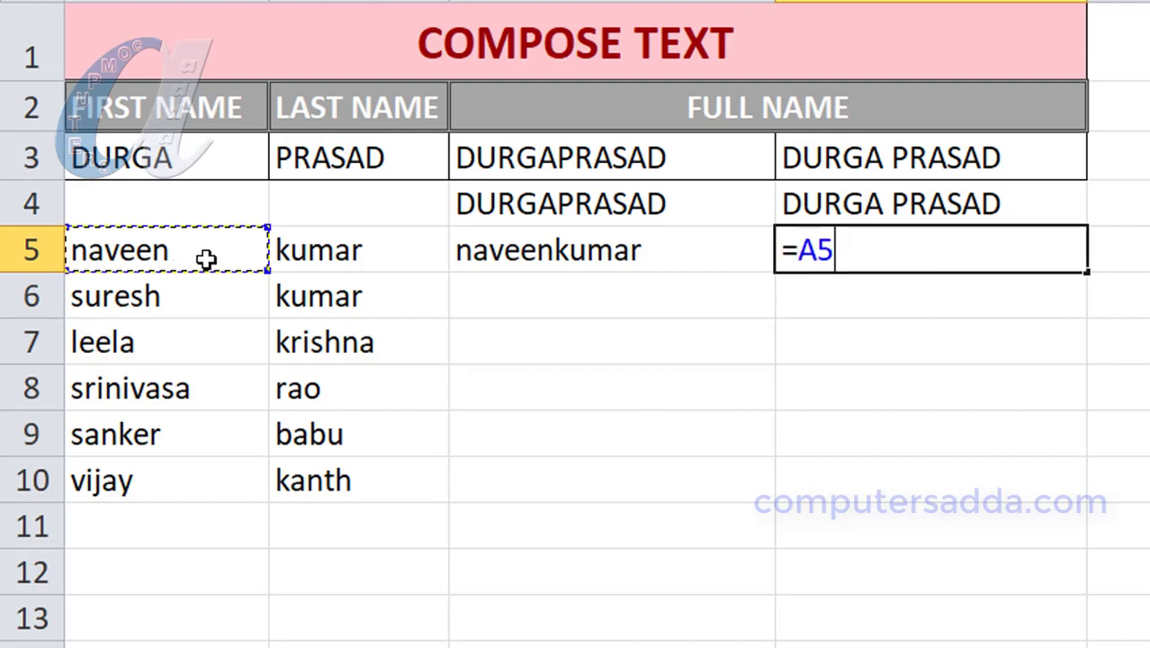
text(&" )
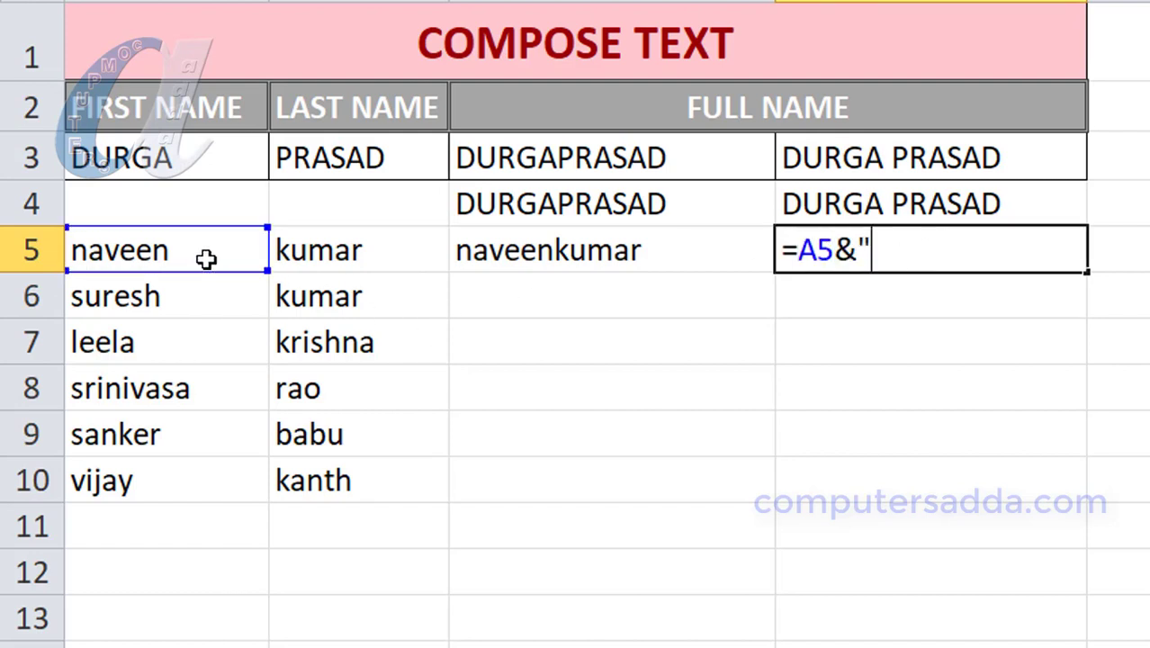
text(")
text(&)
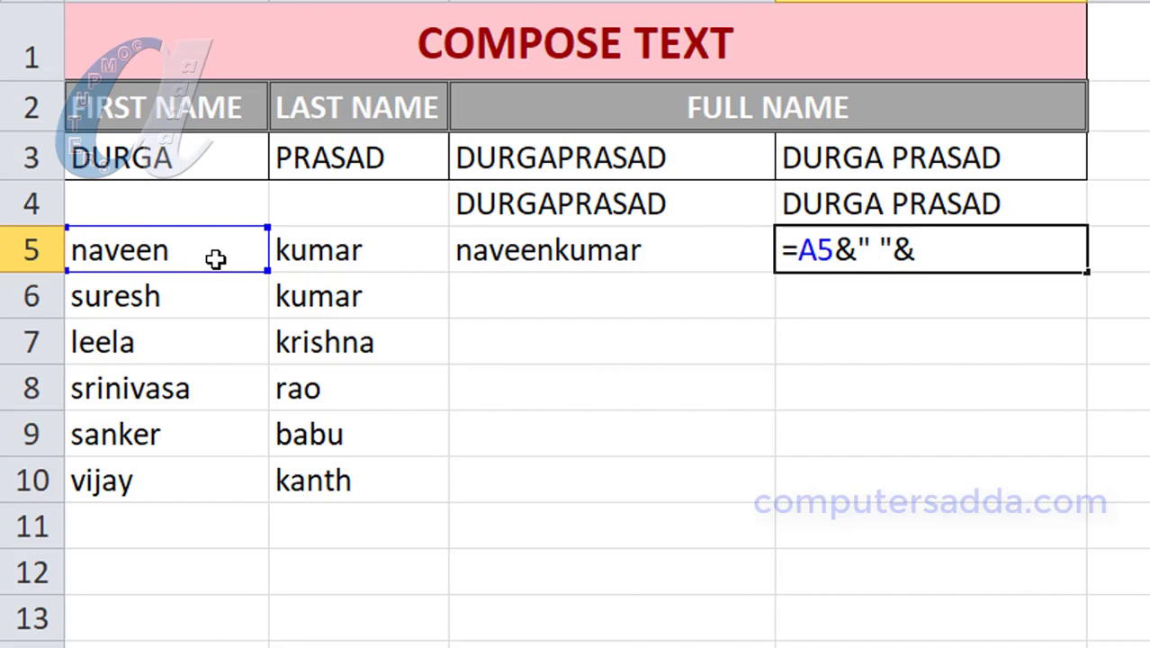
click(344, 252)
key(Return)
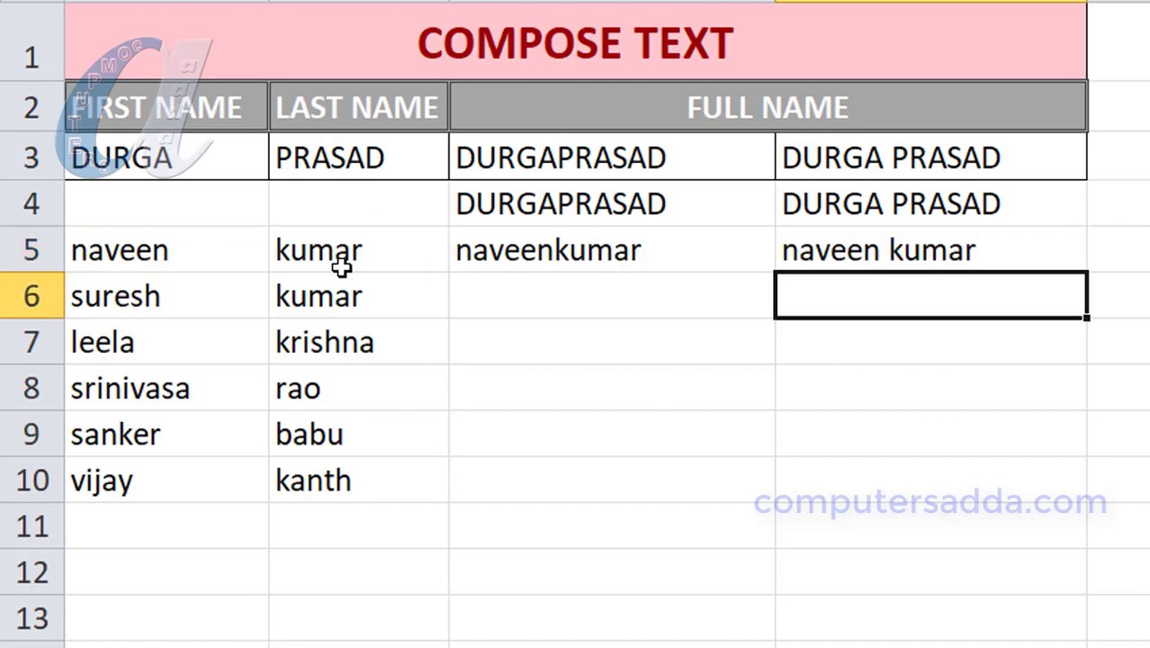
Fill the C5:D5 full-name formulas down through row 10.
drag(630, 249, 979, 257)
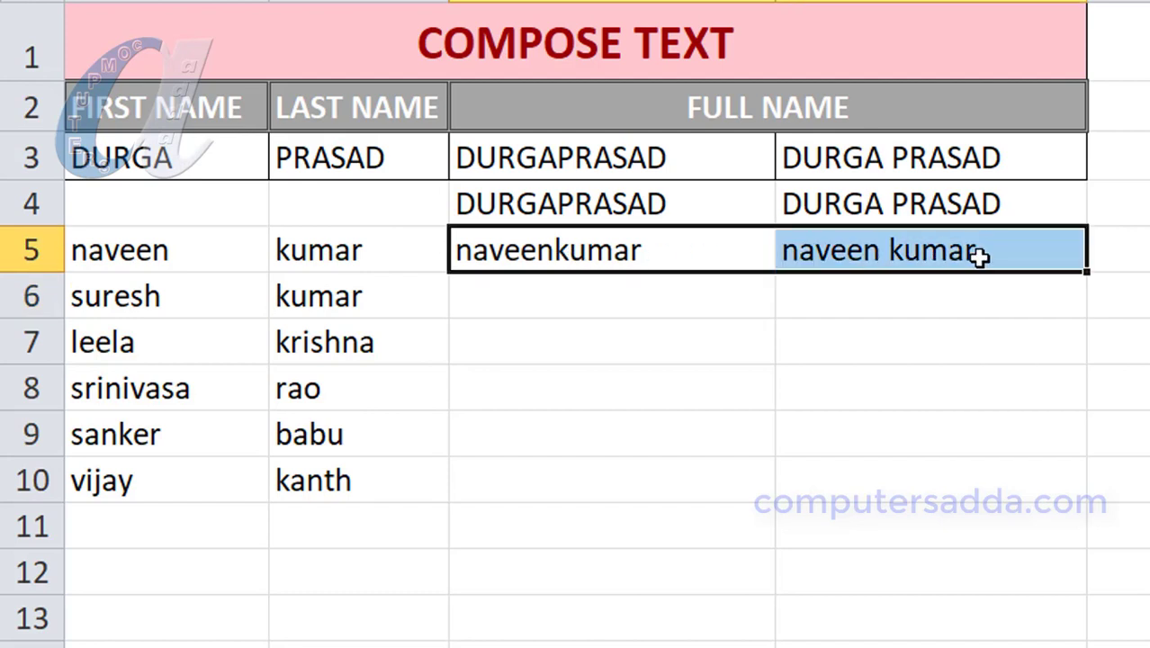
double_click(1088, 272)
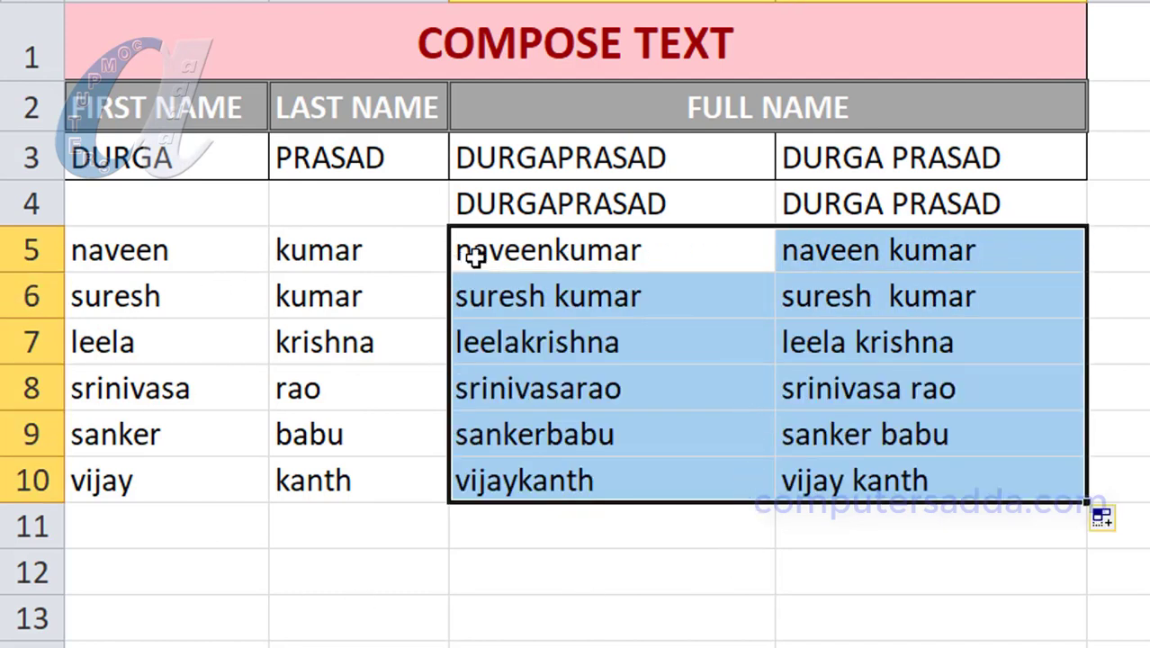
drag(478, 250, 988, 252)
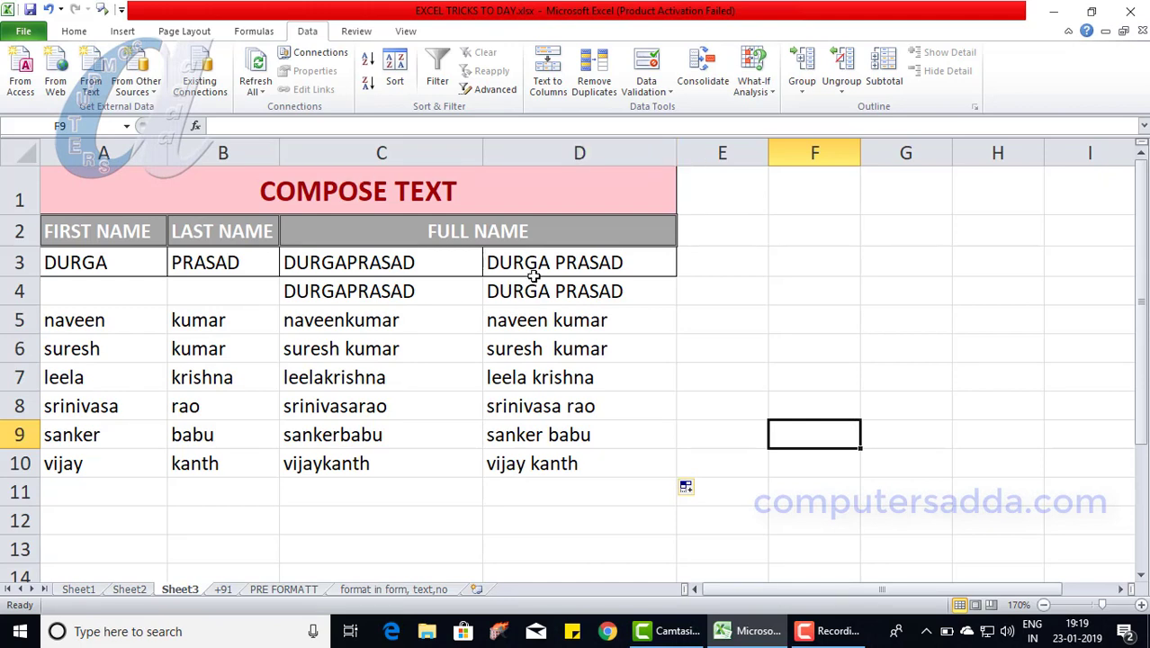
mouse_move(571, 270)
mouse_down()
mouse_move(575, 377)
mouse_move(549, 464)
mouse_up()
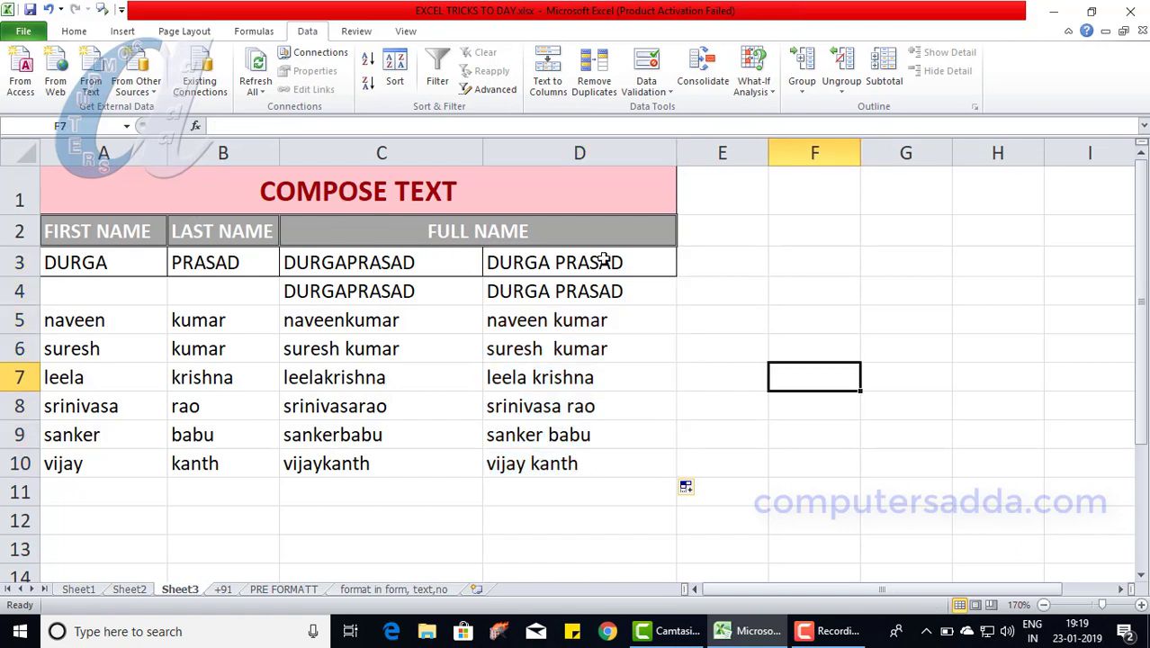
Copy the name in D3 across cells E3 to G3 with the fill handle.
click(543, 262)
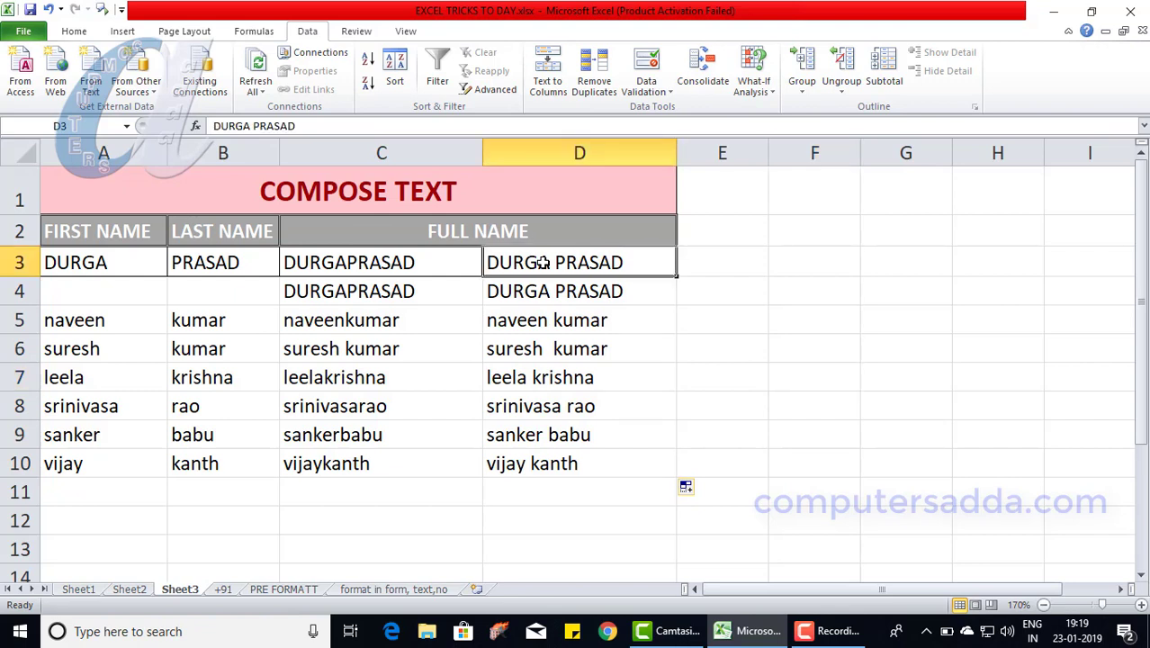
drag(677, 277, 928, 274)
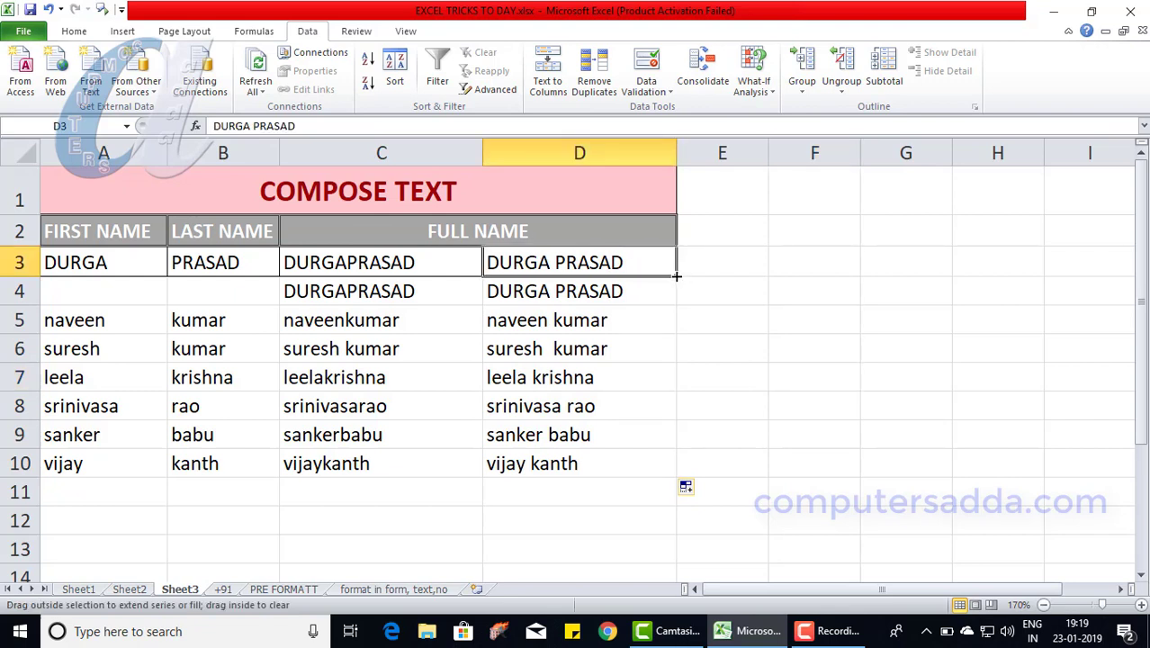
drag(997, 277, 990, 275)
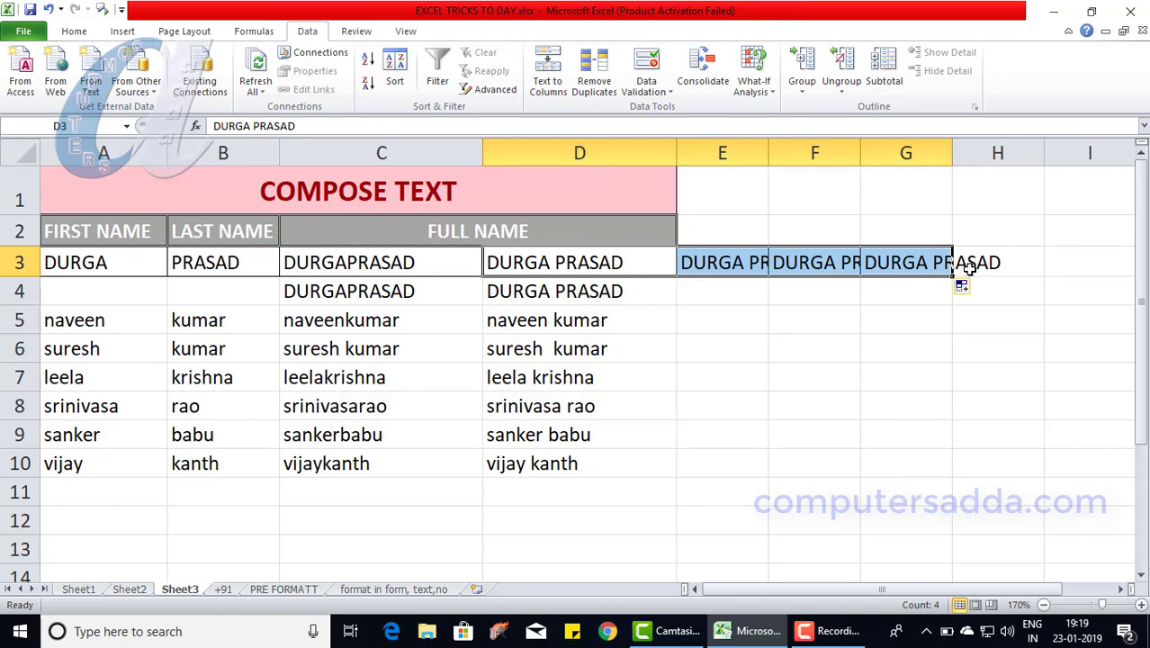
Enter 1 in F5 and 2 in F6 to start a number series.
click(798, 321)
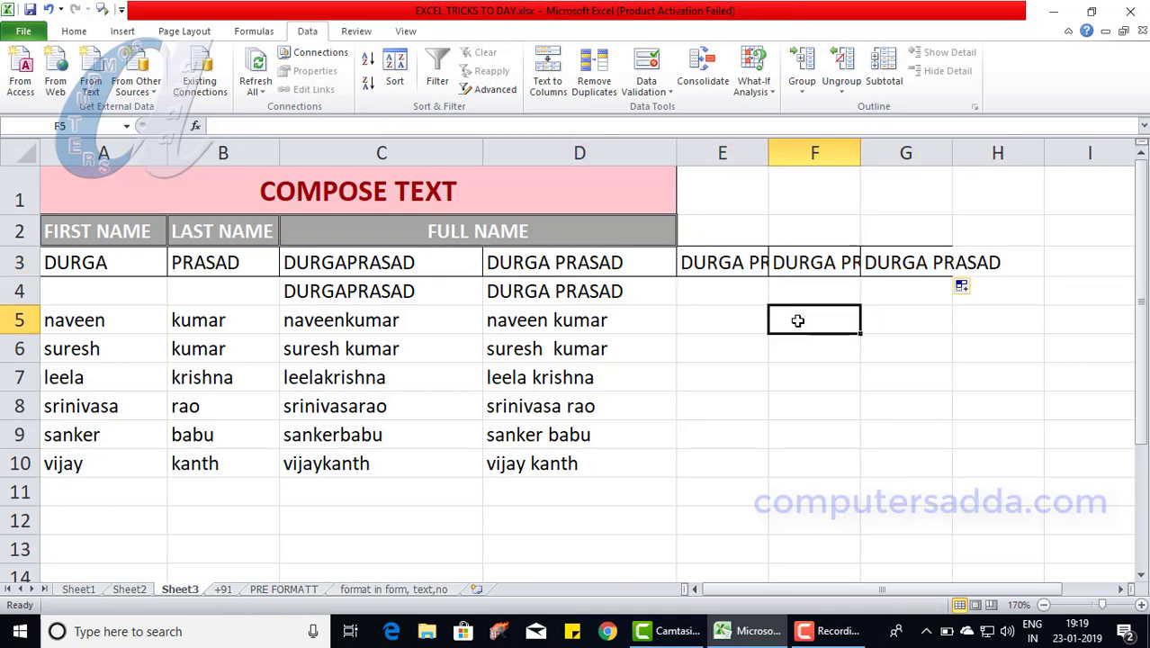
text(1)
key(Return)
text(2)
key(Return)
click(808, 356)
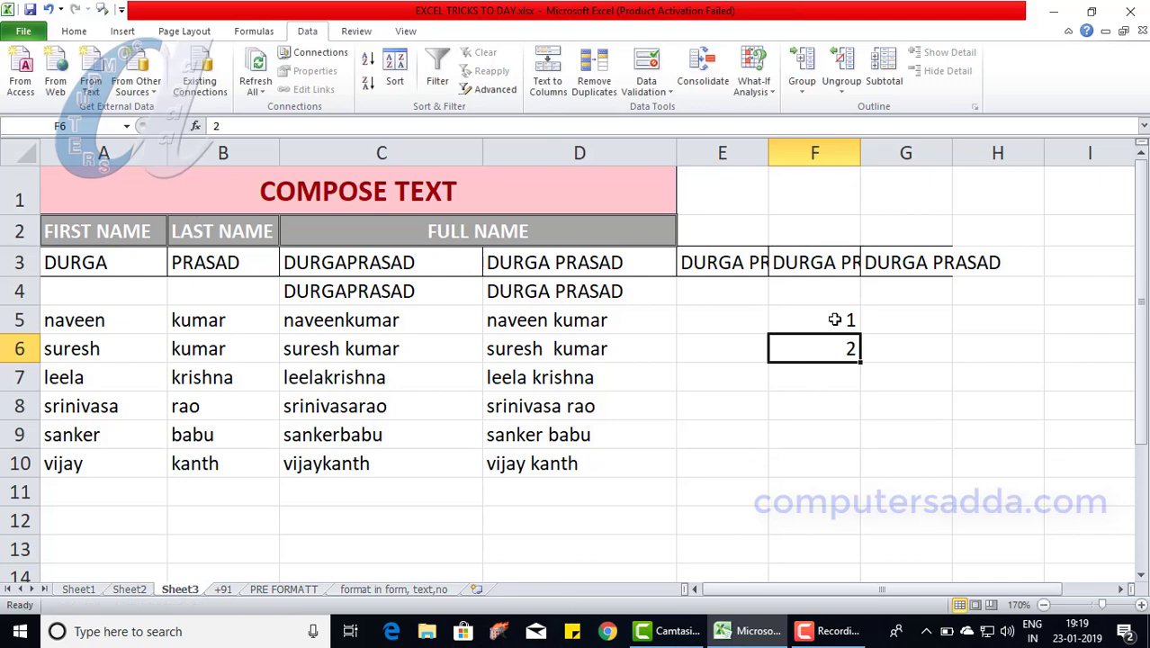
Fill the series 1 to 9 down to F13, then drag back to leave only 1 in F5.
drag(835, 318, 811, 347)
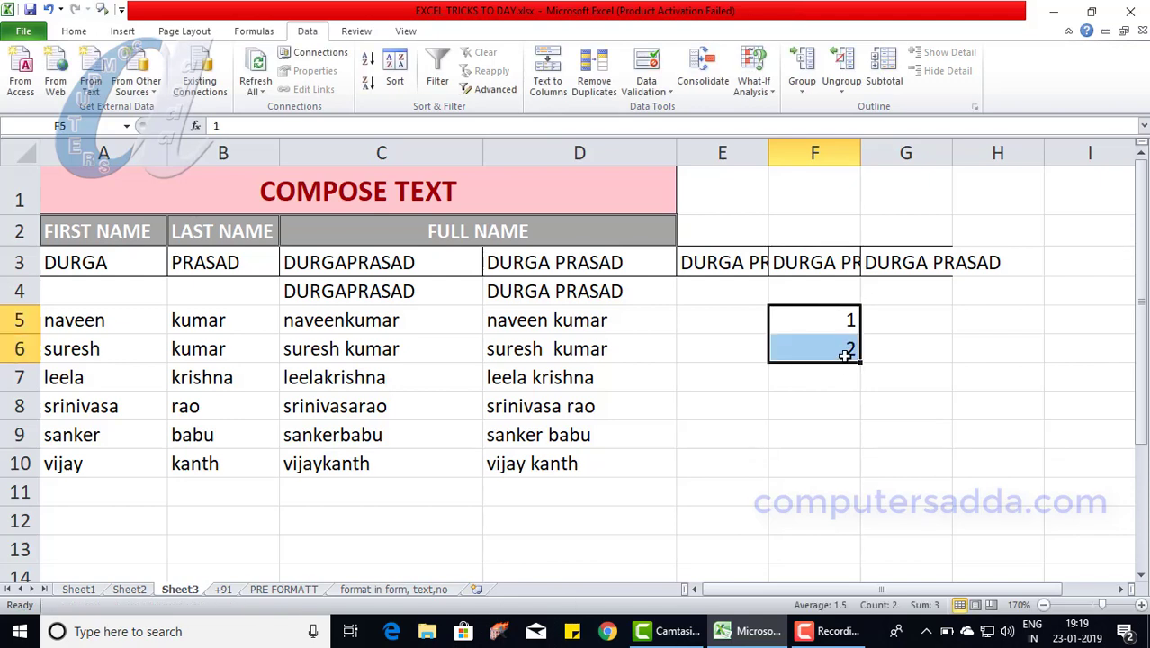
drag(861, 362, 857, 556)
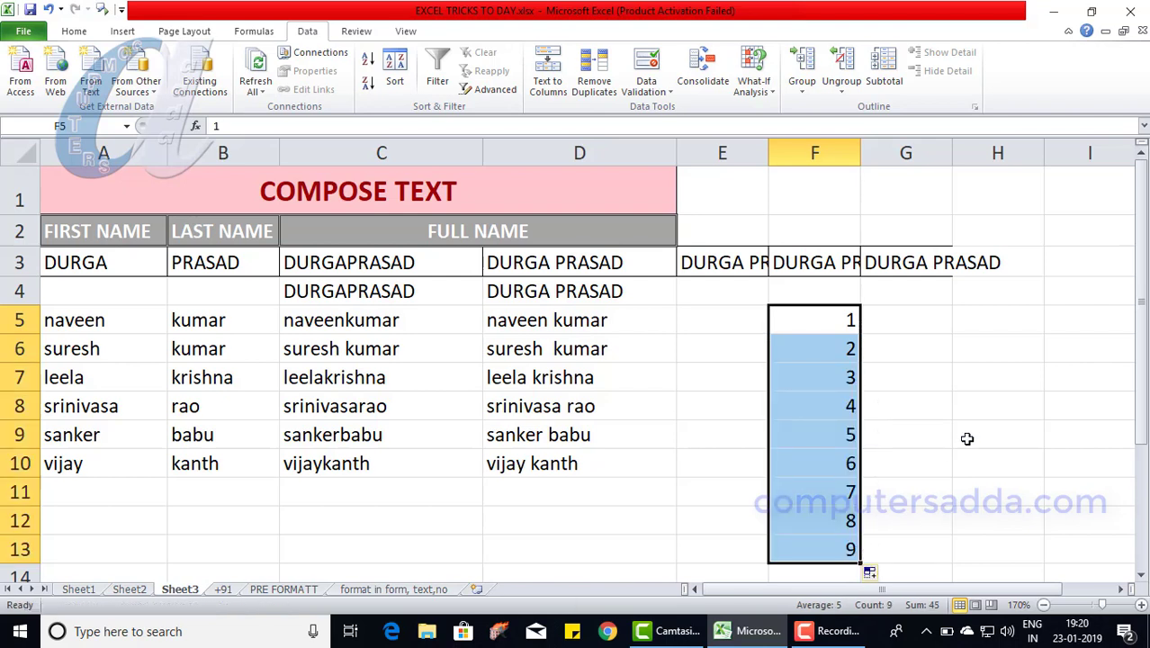
drag(811, 326, 820, 544)
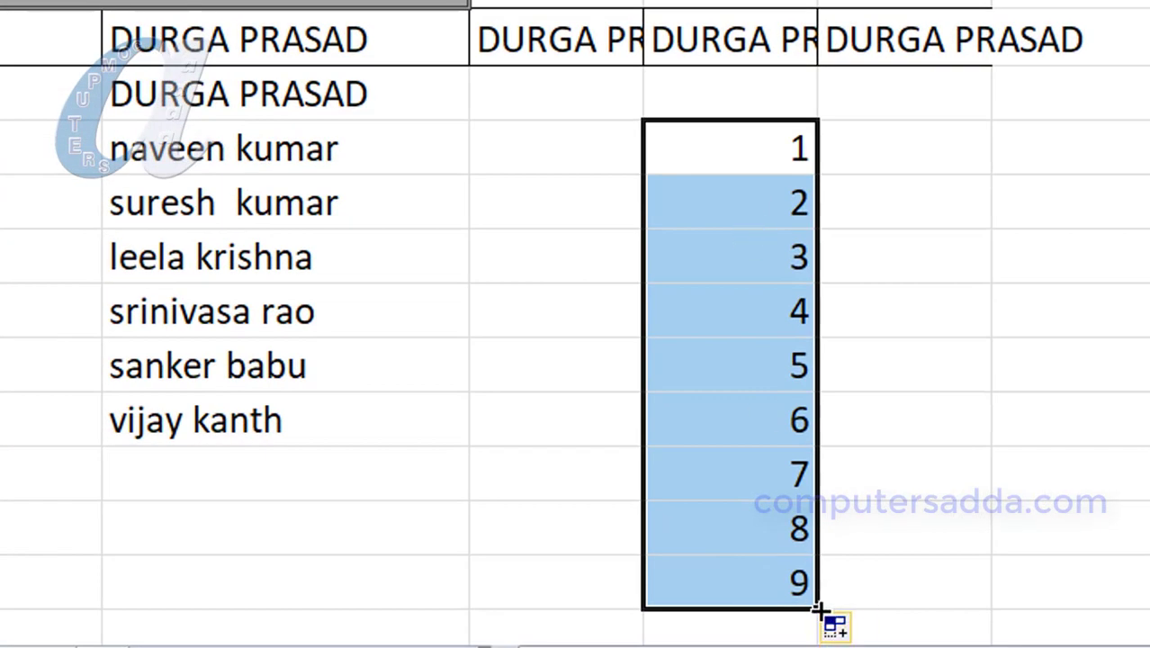
drag(819, 611, 801, 149)
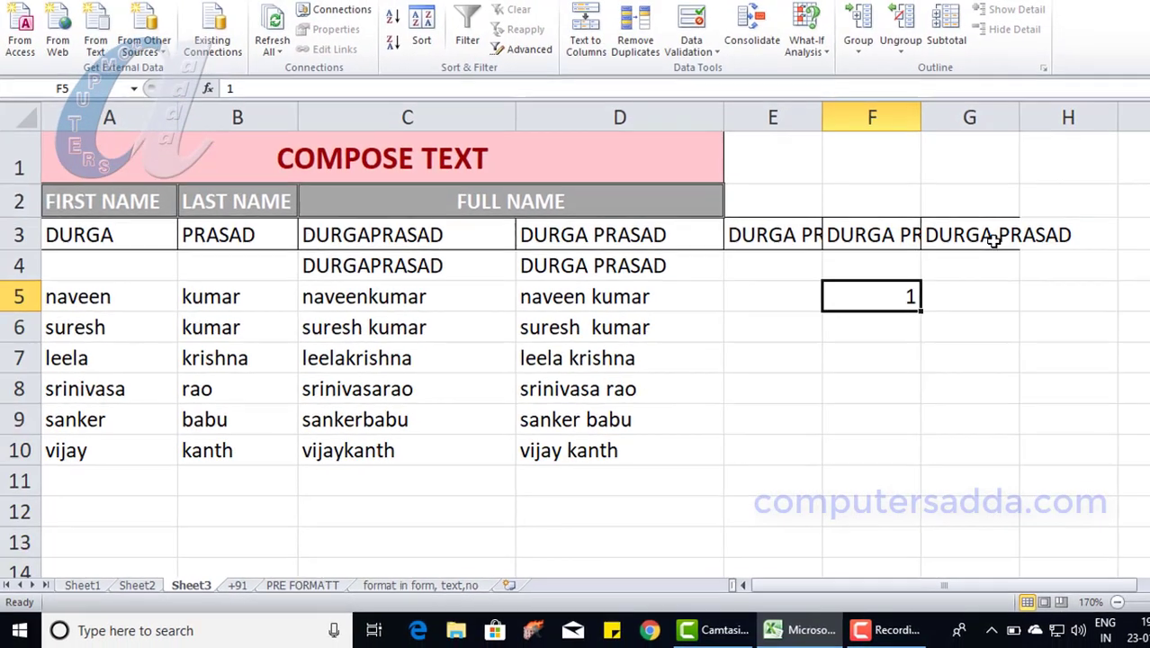
Select A3:G3 and clear its contents by dragging the fill handle back over it.
drag(84, 245, 1005, 248)
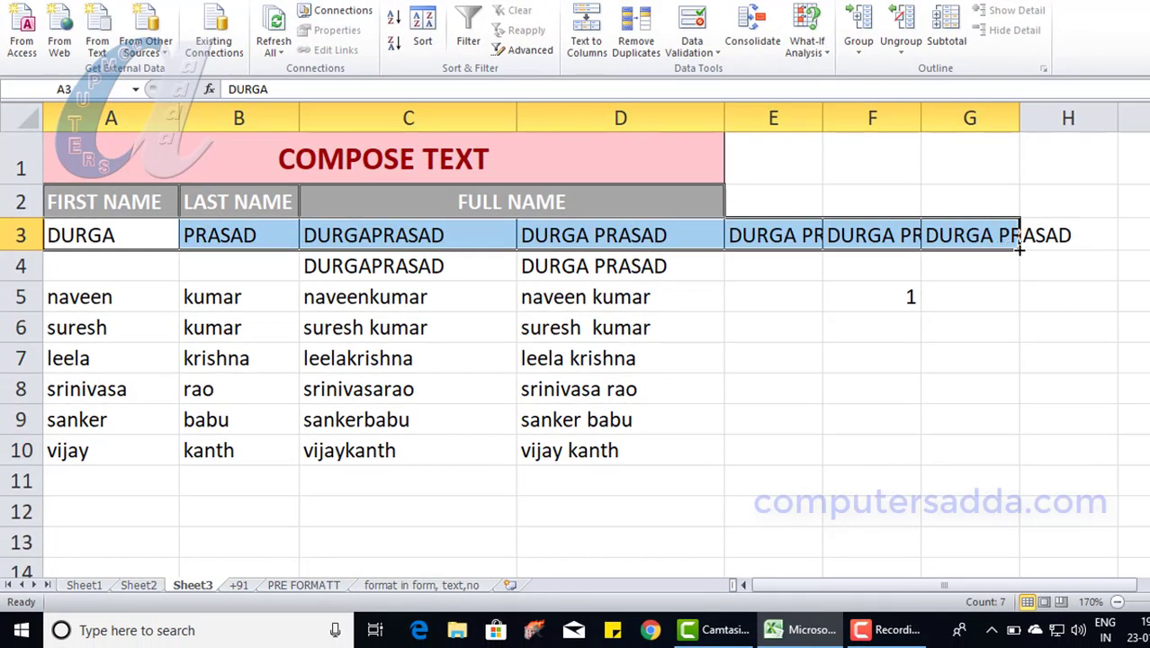
drag(1019, 250, 67, 238)
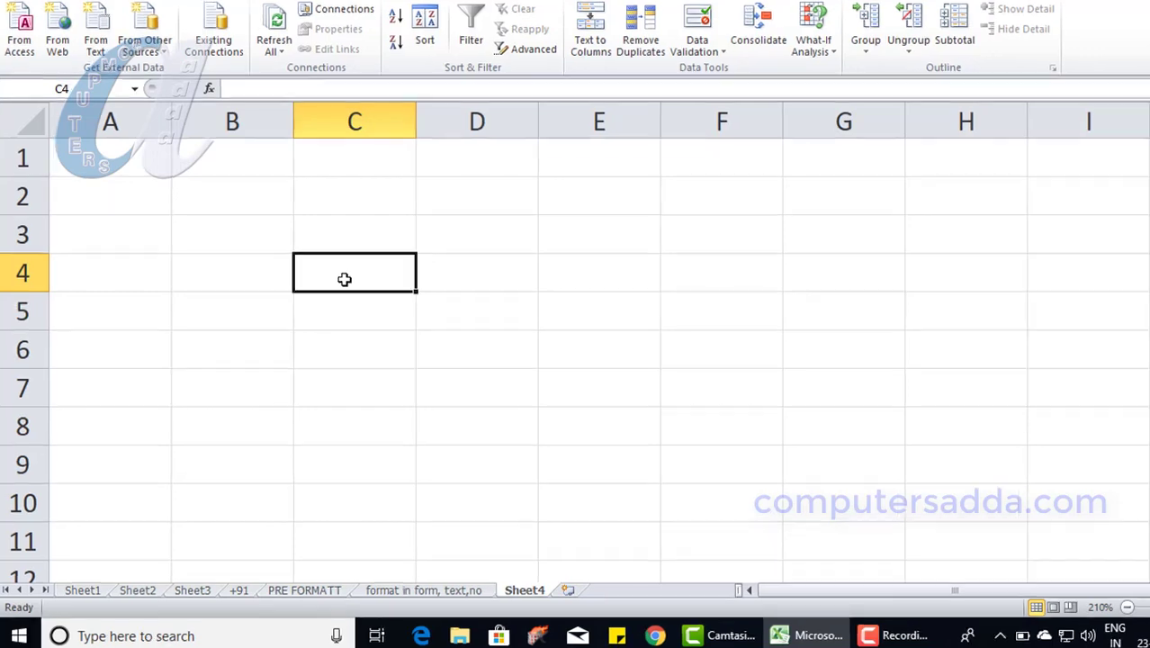
Enter 00456 in C4 (shown as 456), then '00123456 in C6 and '000785 in C8 as text.
text(0045)
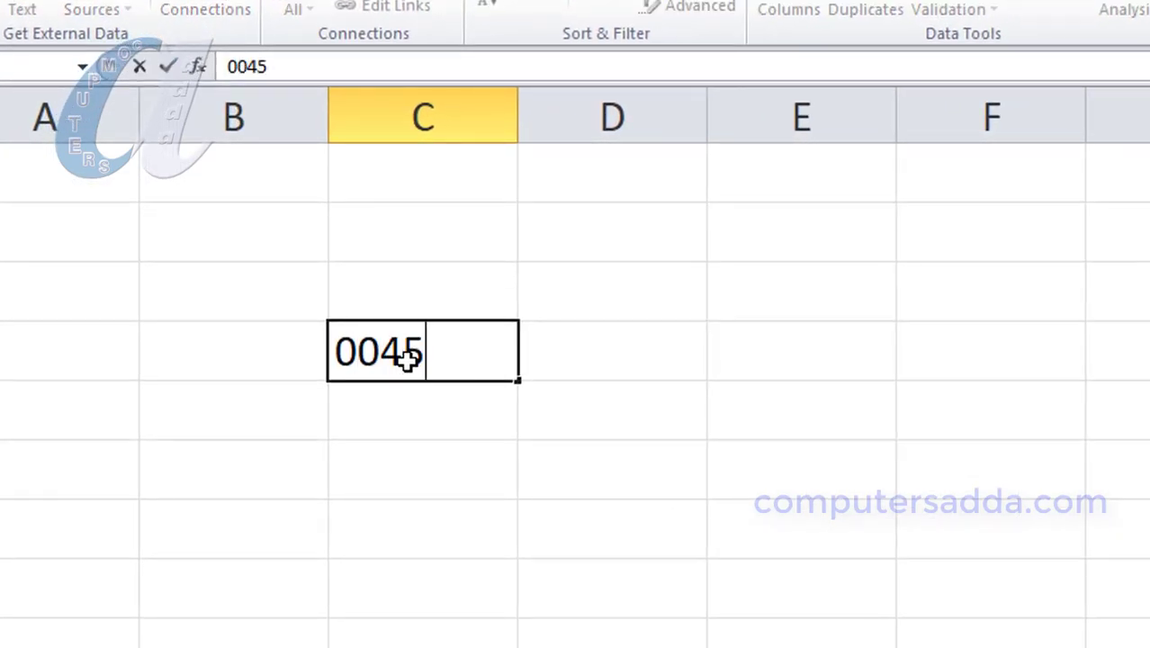
text(6)
key(Return)
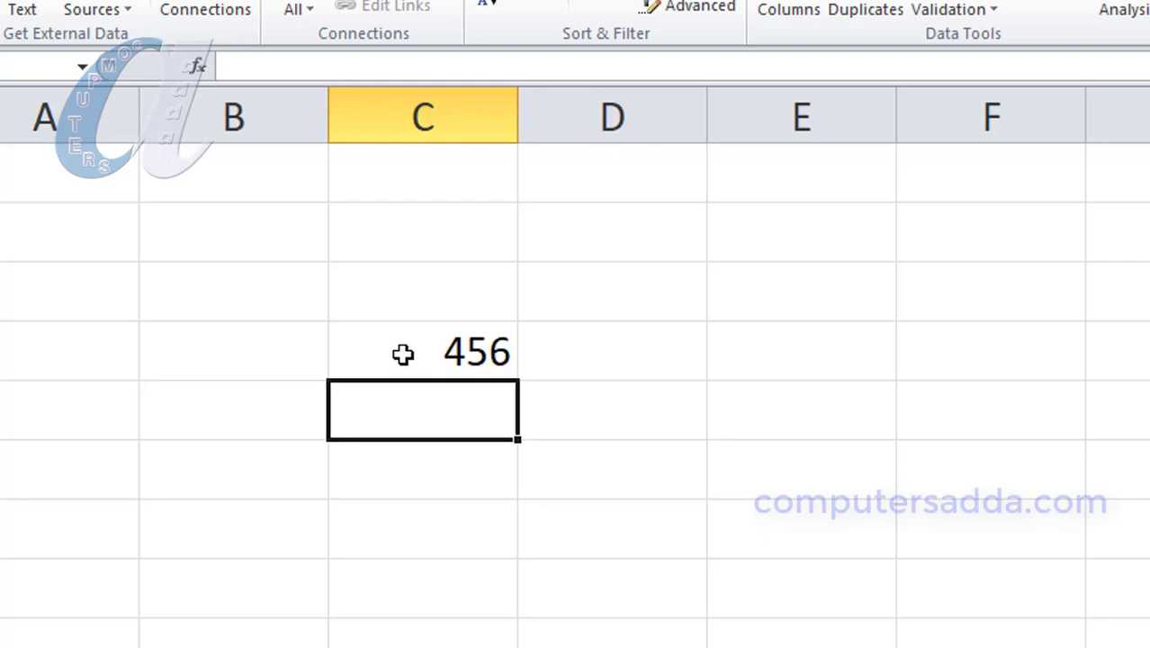
click(422, 470)
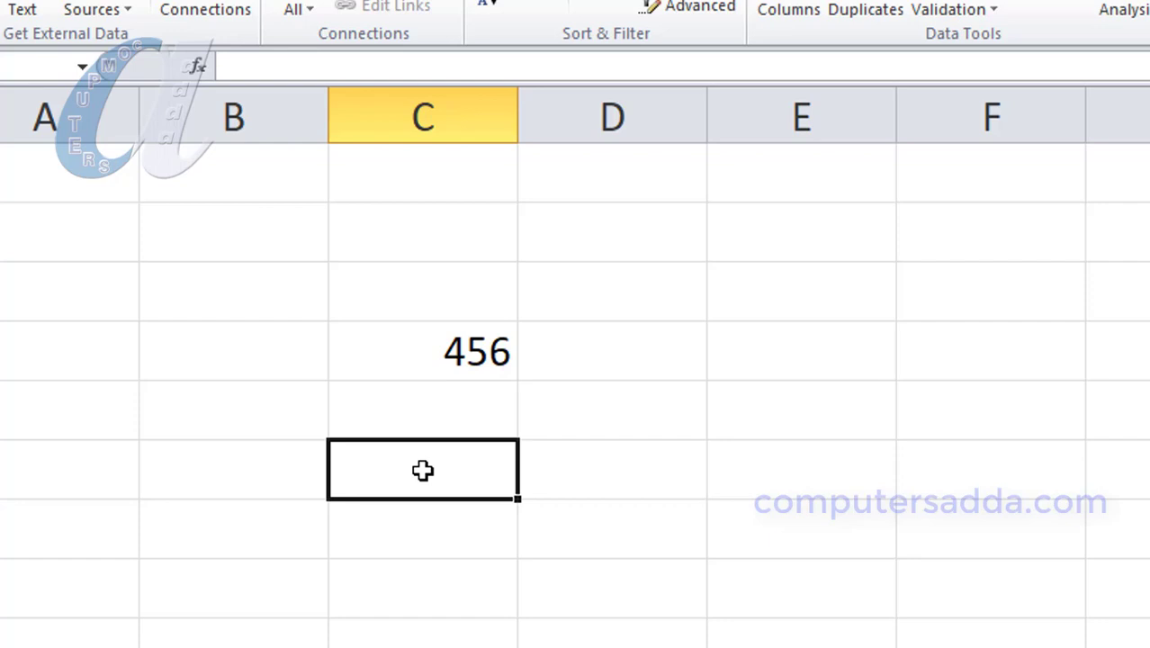
text(')
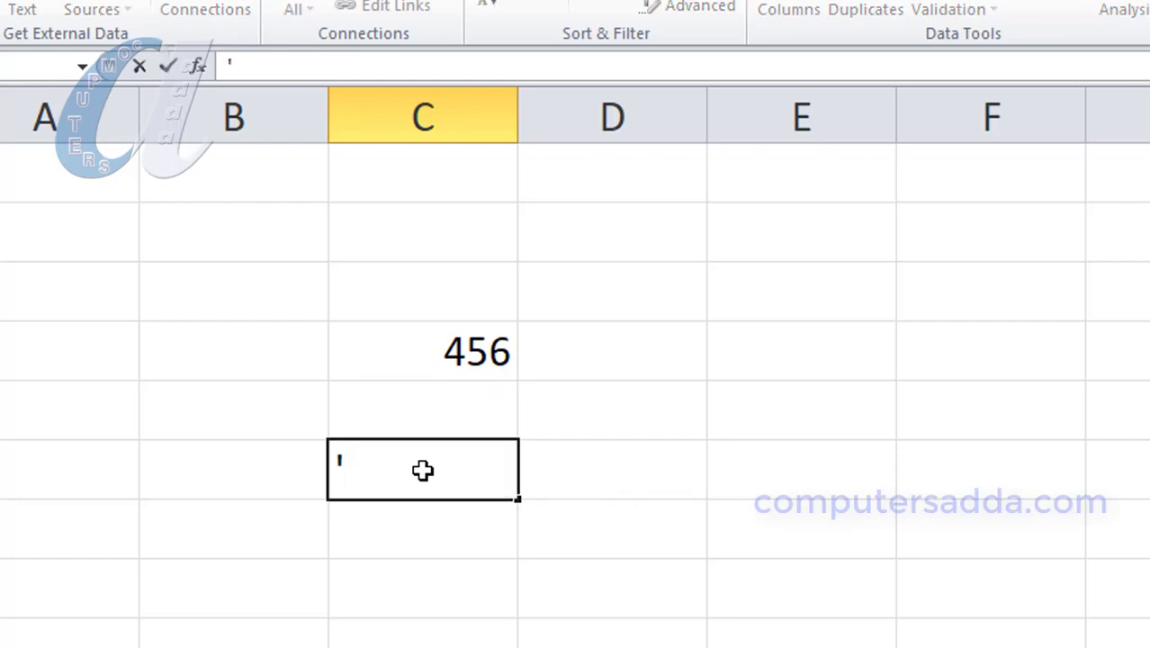
text(00123)
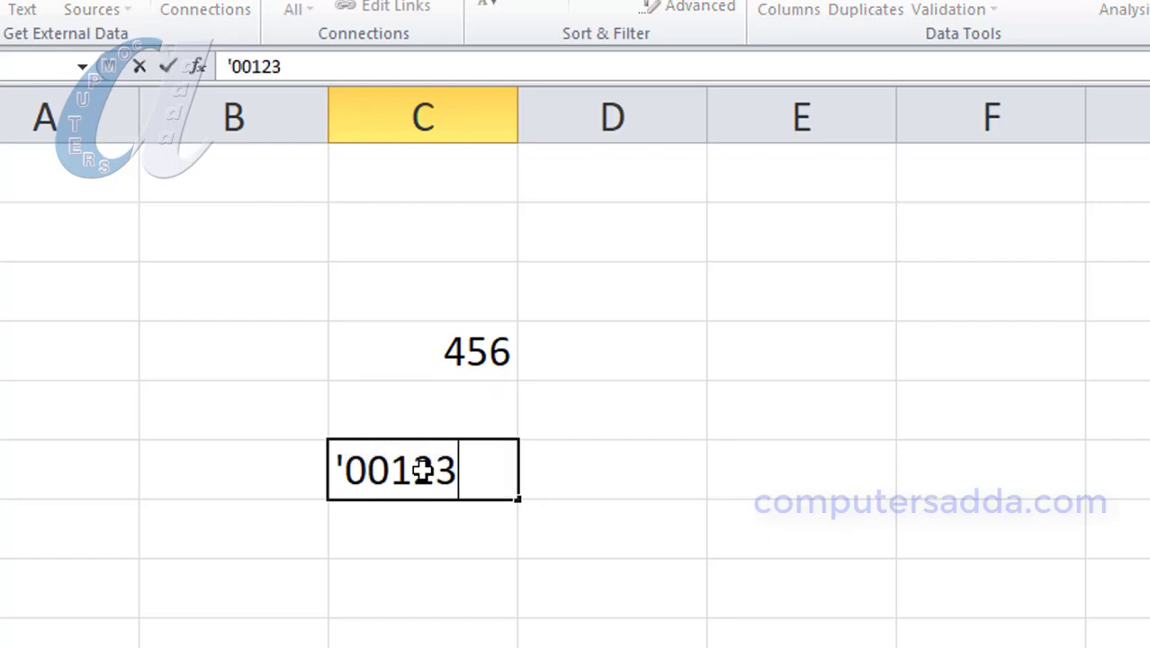
text(456)
key(Return)
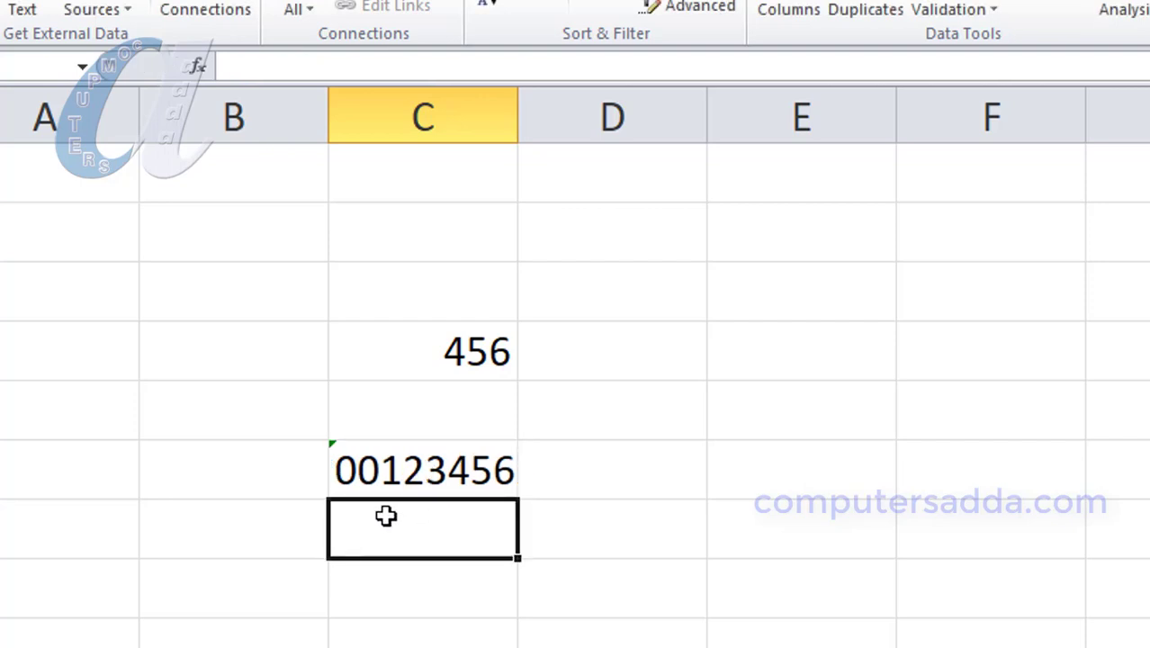
click(389, 594)
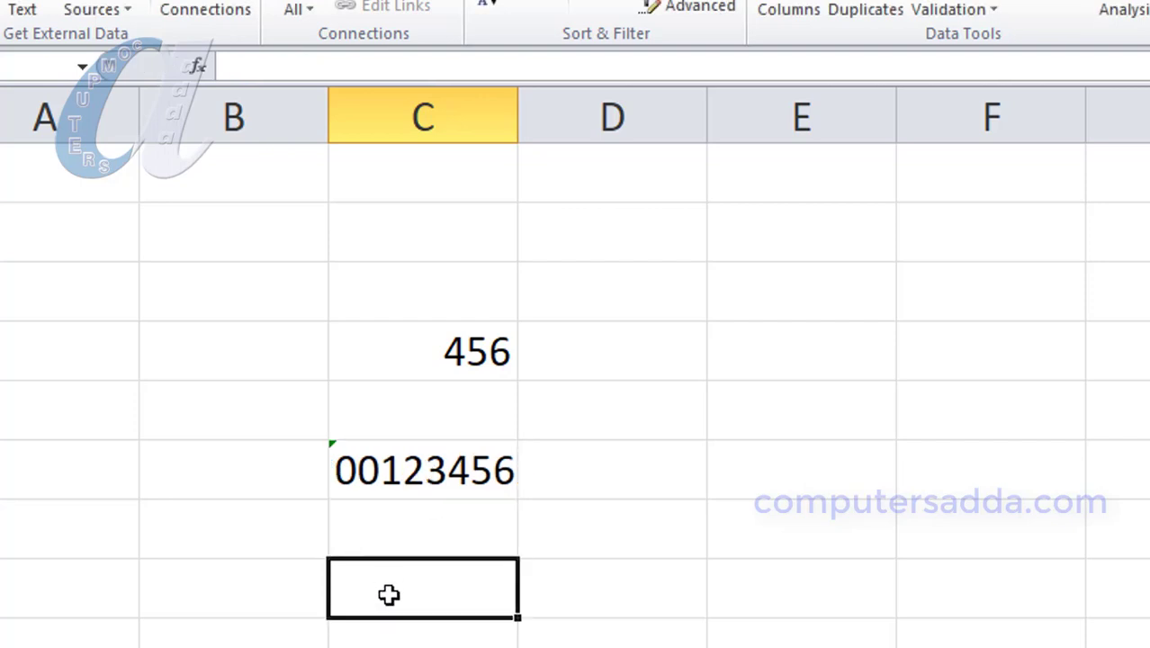
text(')
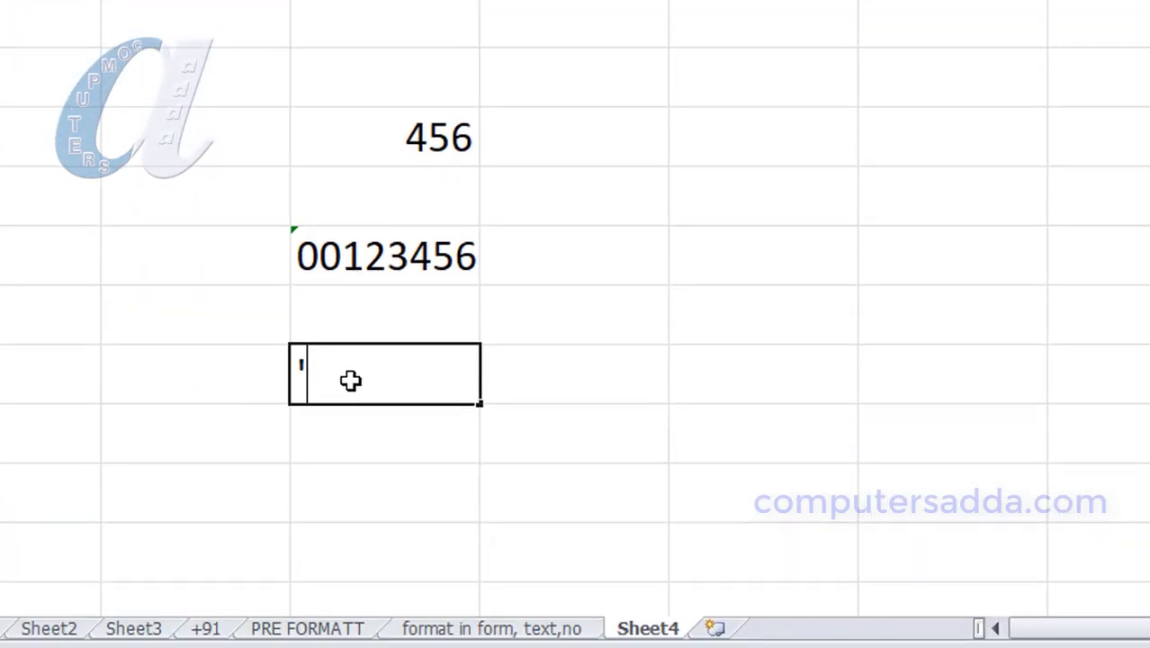
text(000)
text(785)
key(Return)
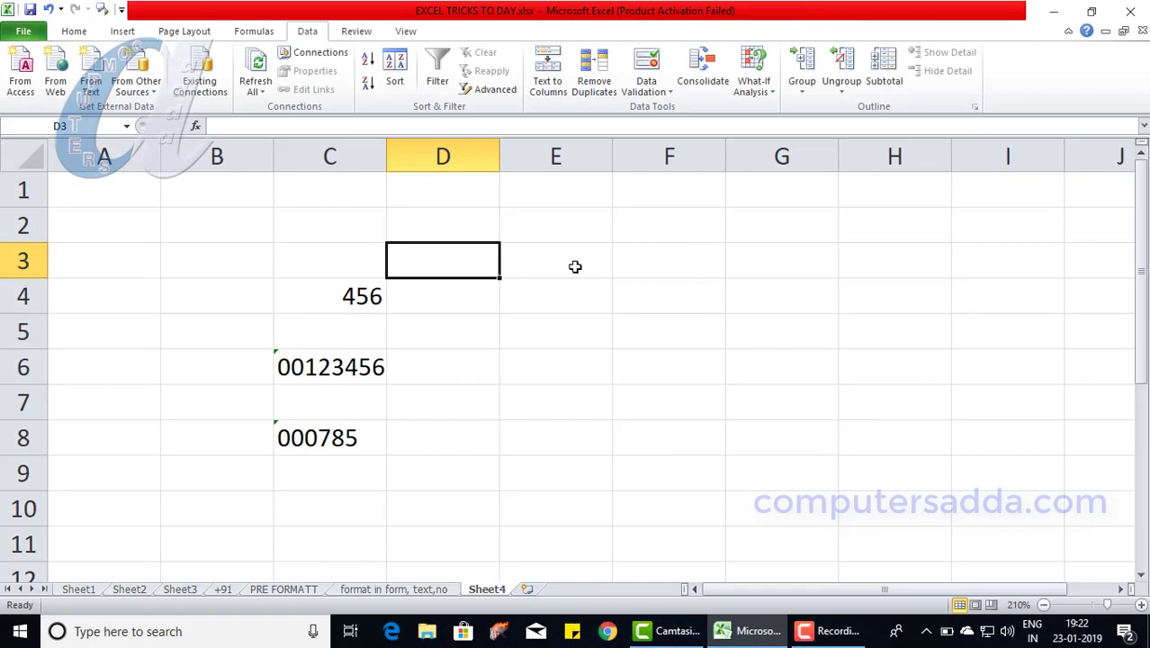
click(559, 260)
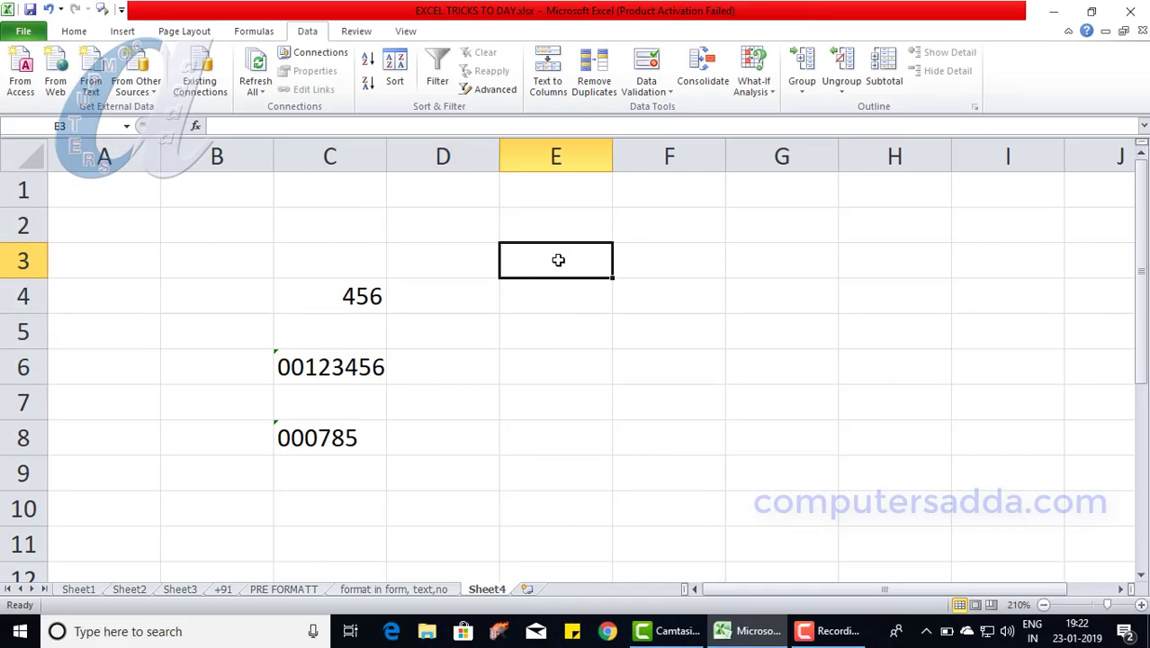
key(Tab)
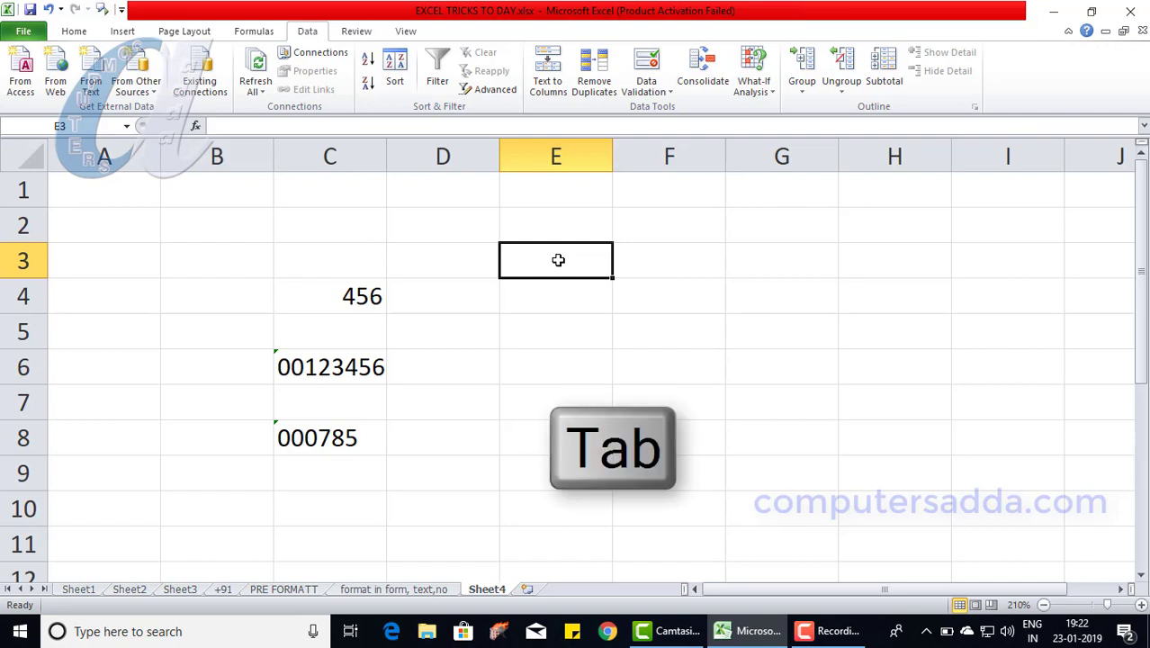
key(Tab)
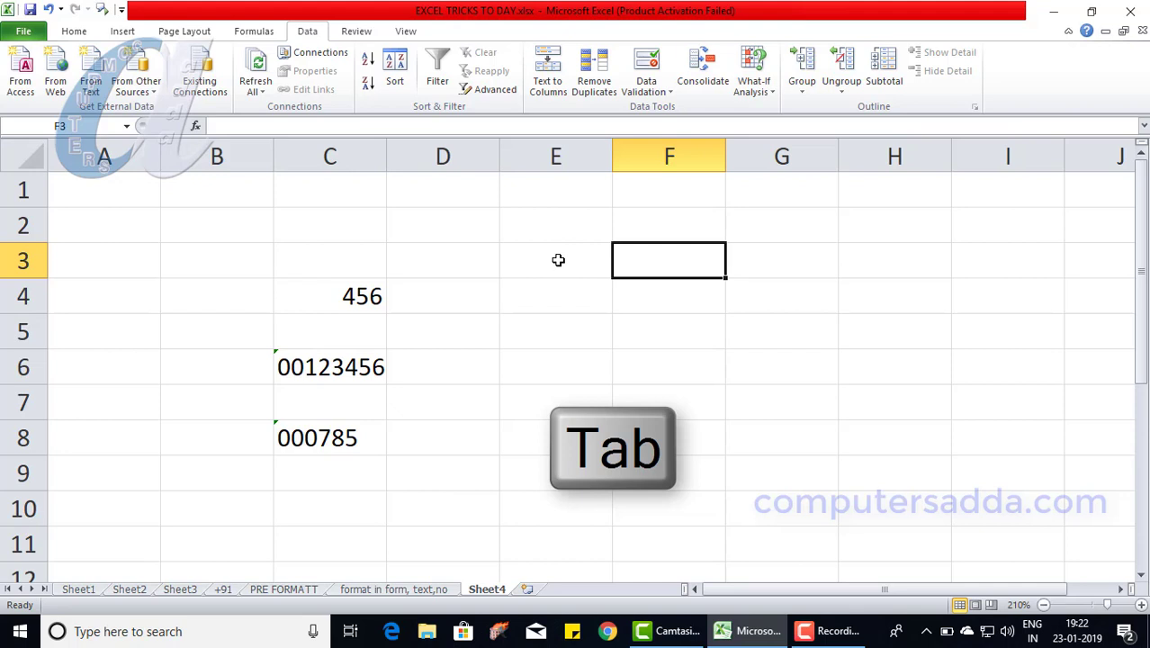
key(Tab)
key(Tab)
key(Tab)
key(Tab)
key(Tab)
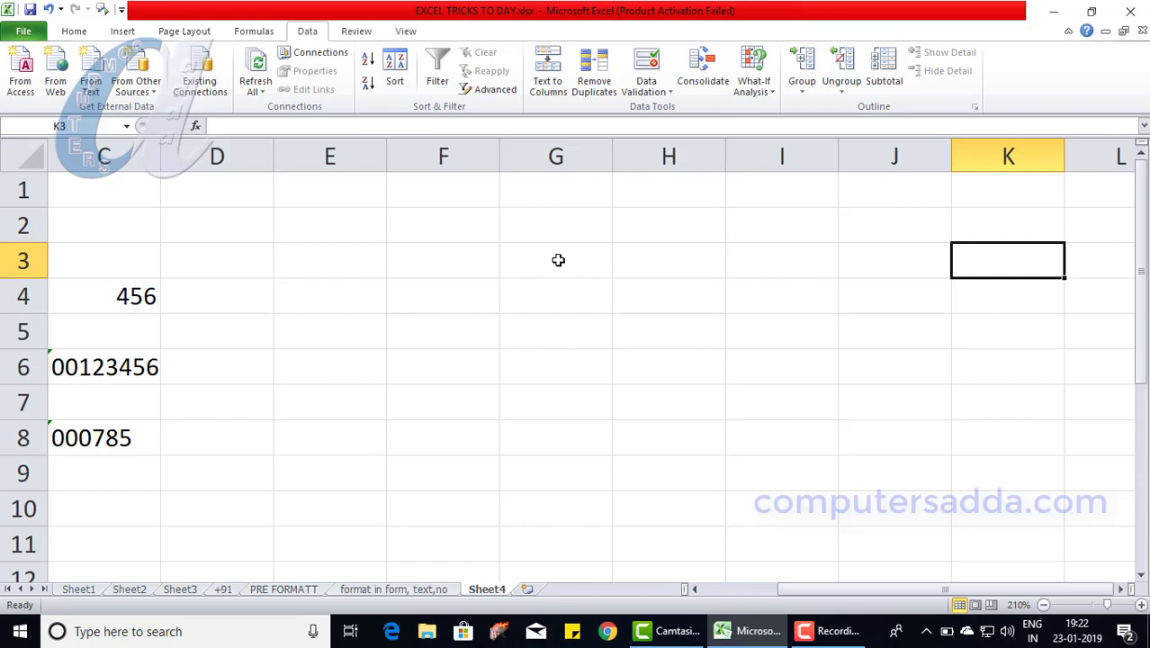
key(Return)
key(Return)
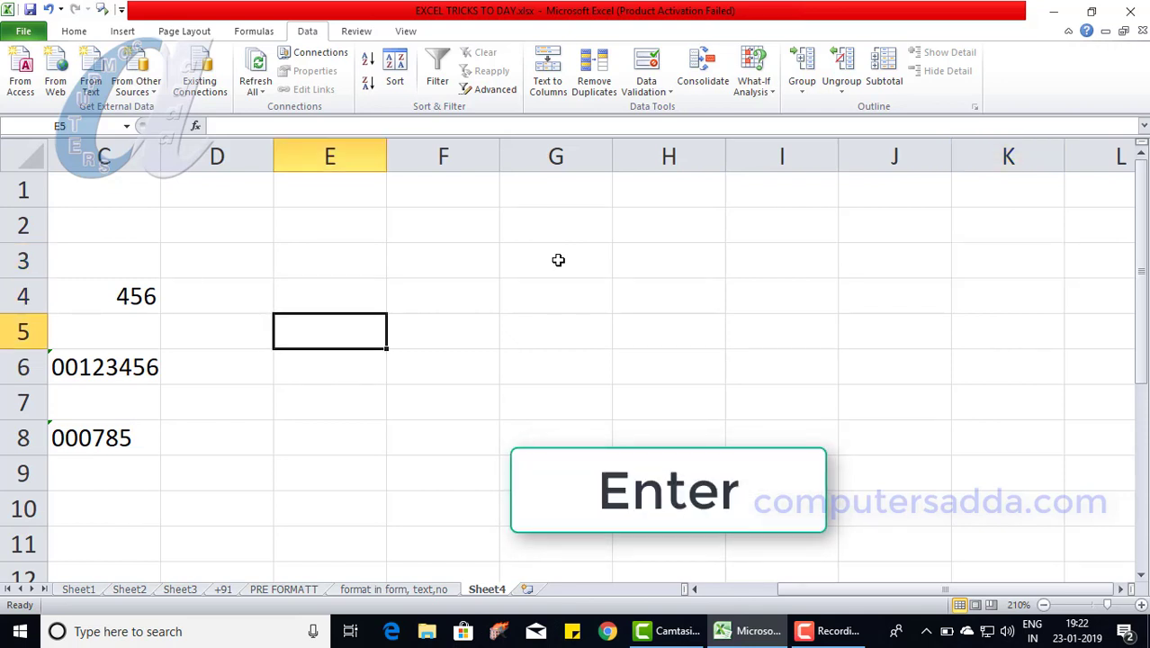
key(Return)
key(Return)
key(Return)
key(Return)
key(Return)
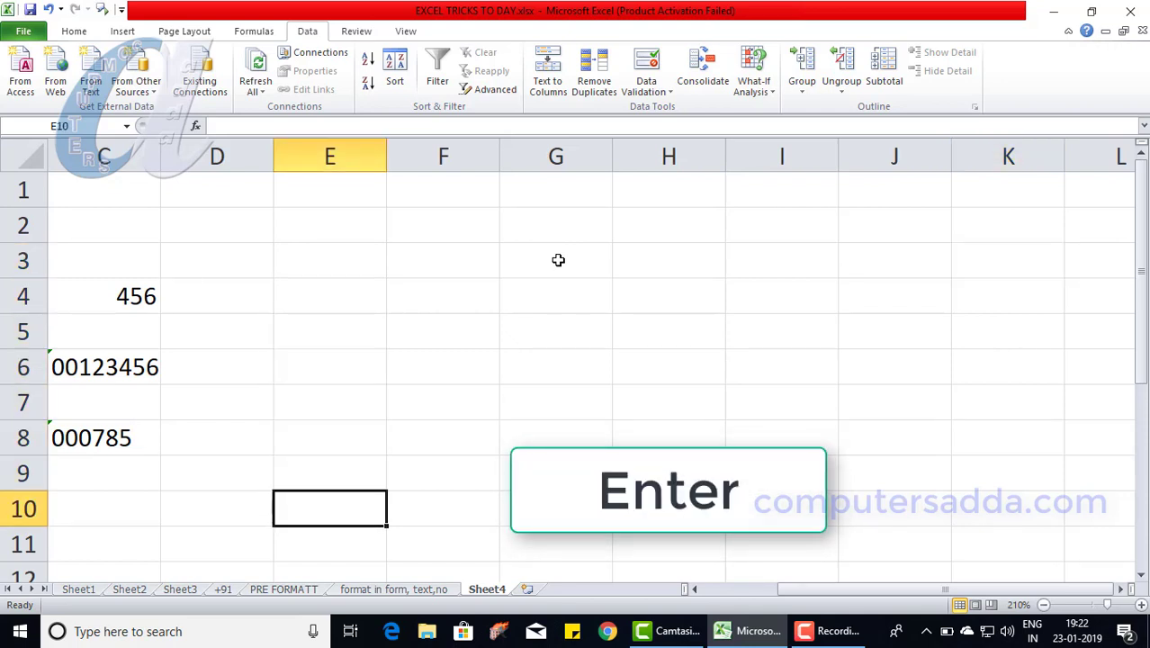
key(Return)
key(Return)
key(Return)
key(Return)
key(Return)
key(Return)
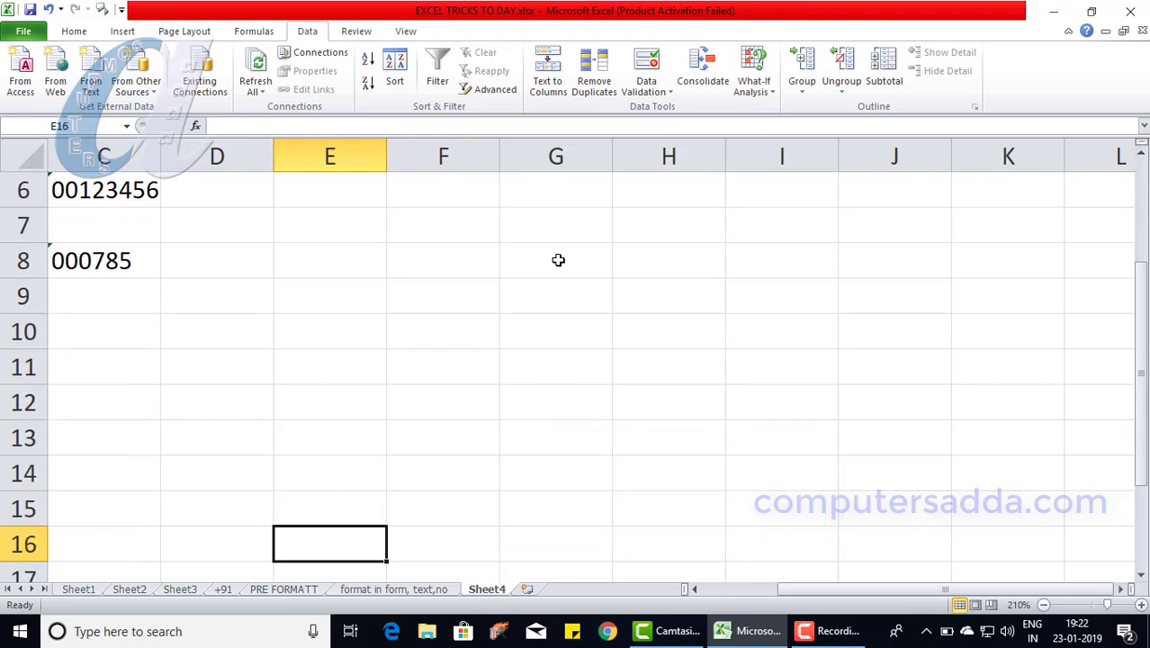
key(Up)
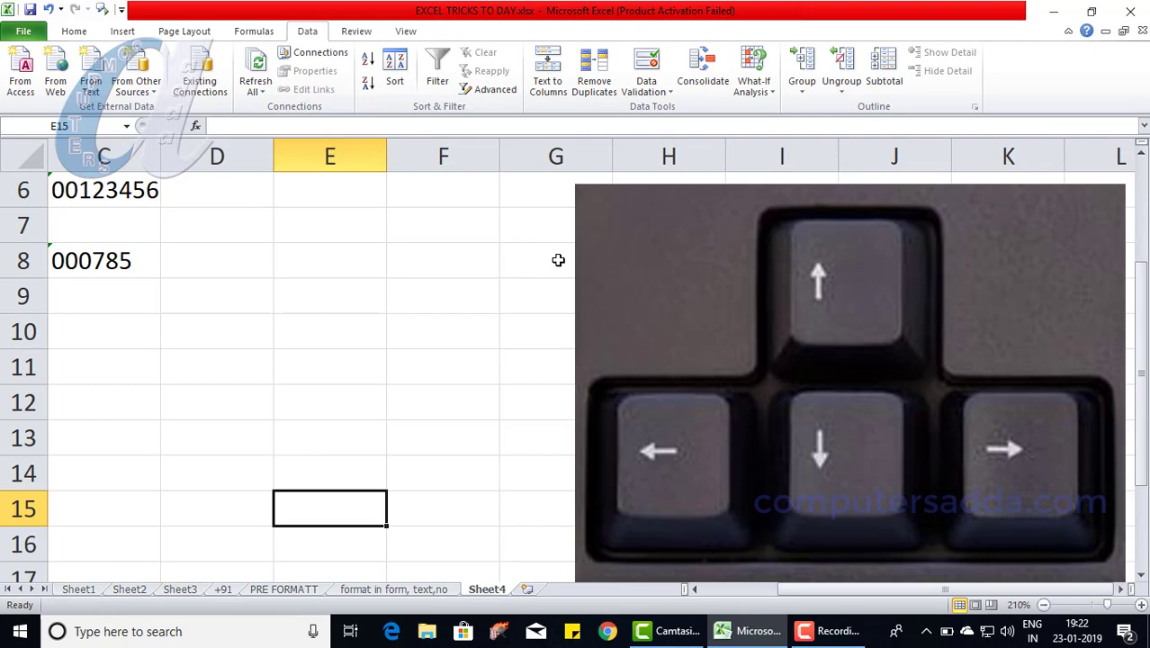
key(Up)
key(Up)
key(Up)
key(Up)
key(Left)
key(Left)
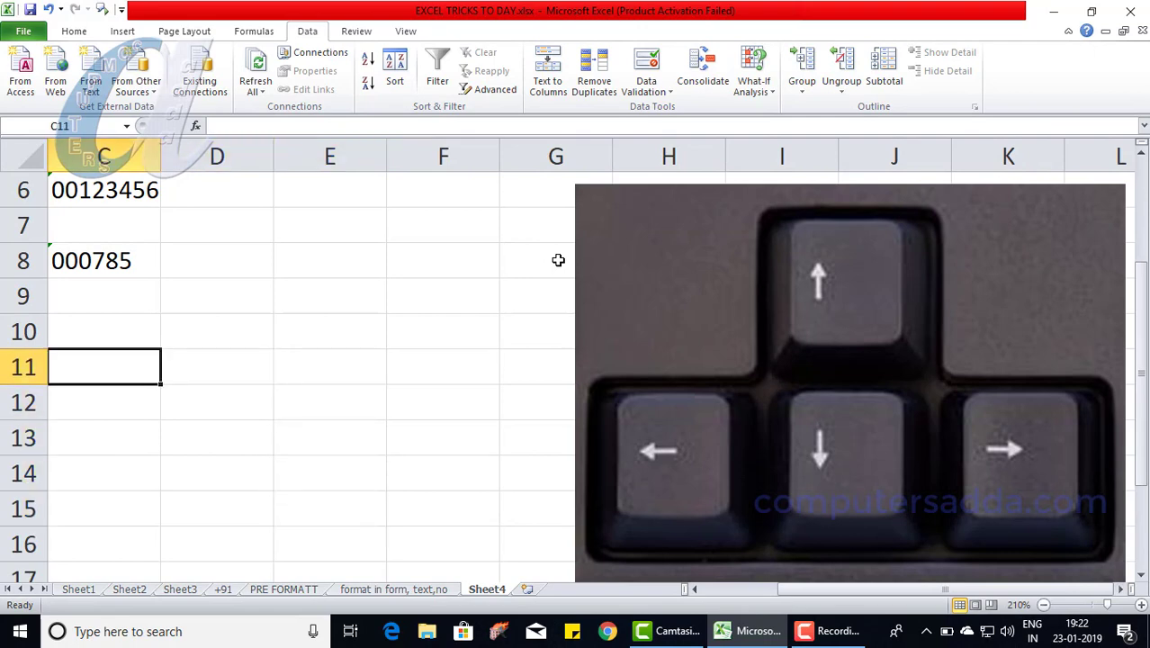
key(Right)
key(Right)
key(Right)
key(Down)
key(Down)
key(Down)
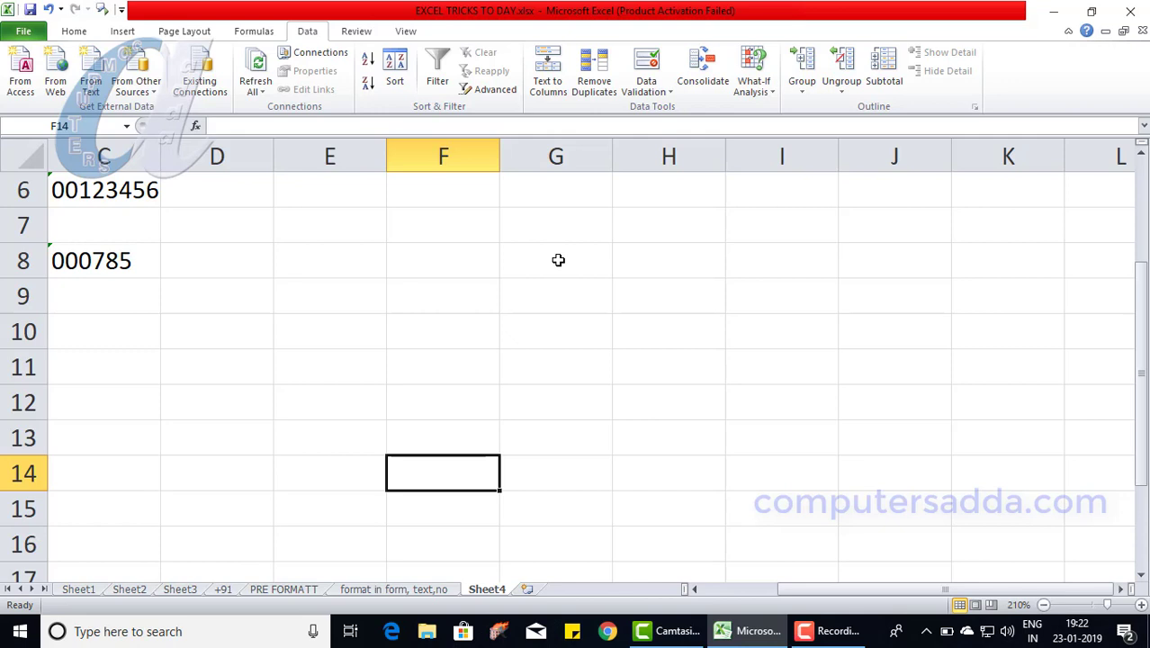
key(Up)
key(Up)
key(Down)
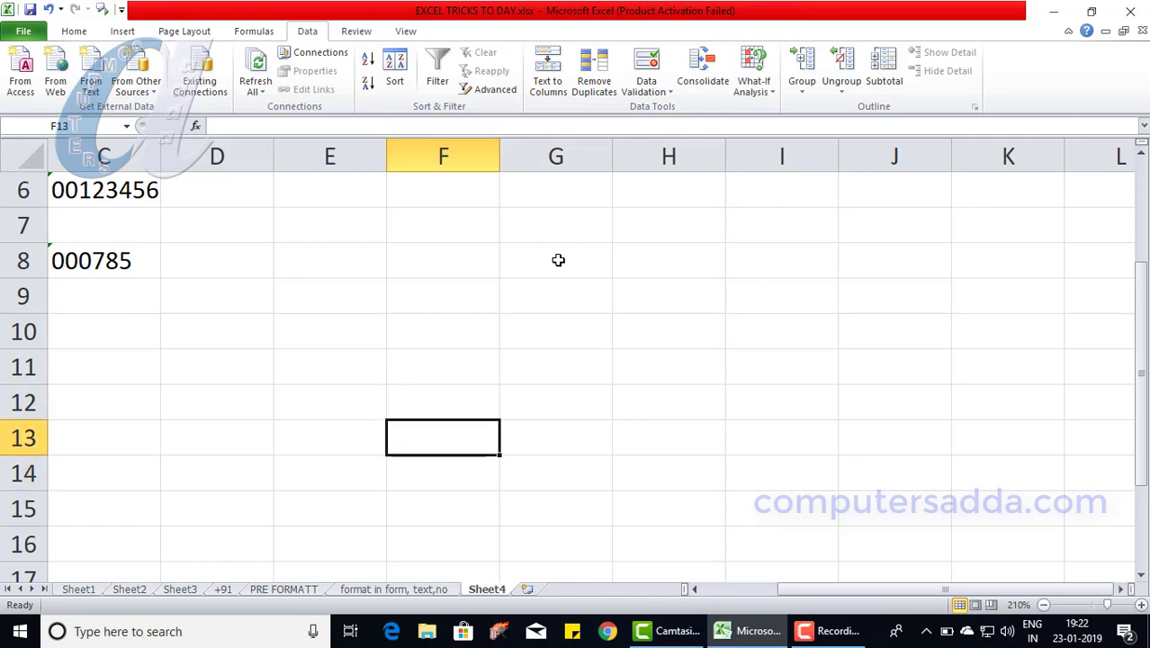
key(Down)
key(Down)
key(Down)
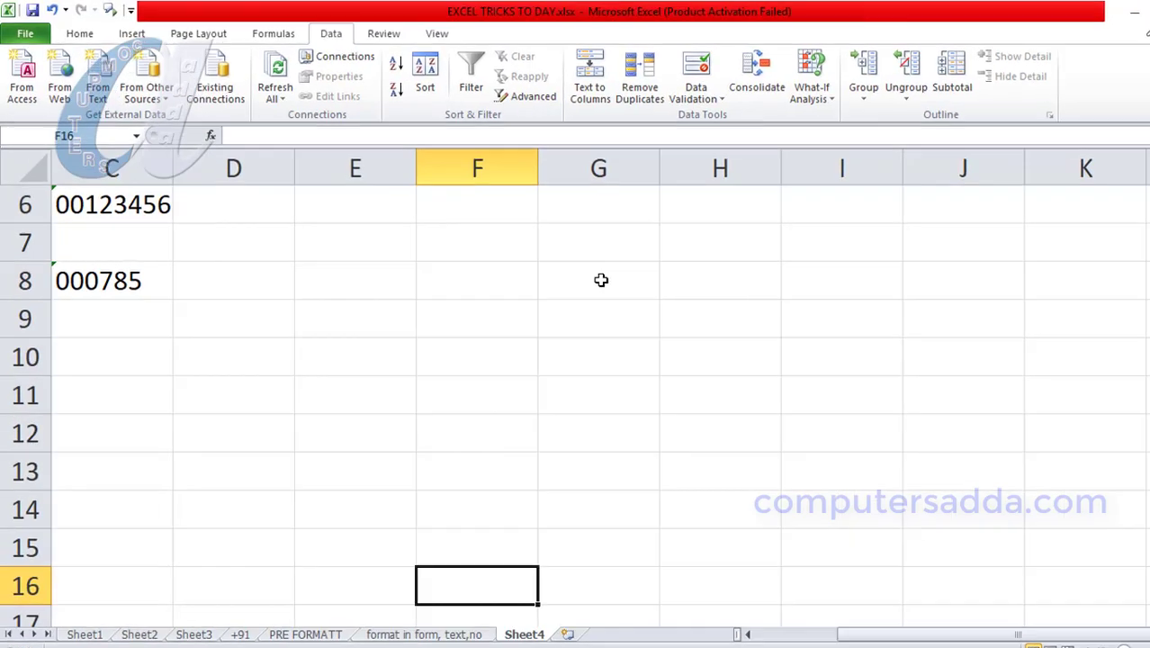
From G9, set the Advanced 'After pressing Enter' direction to Right and test it with Enter.
click(597, 280)
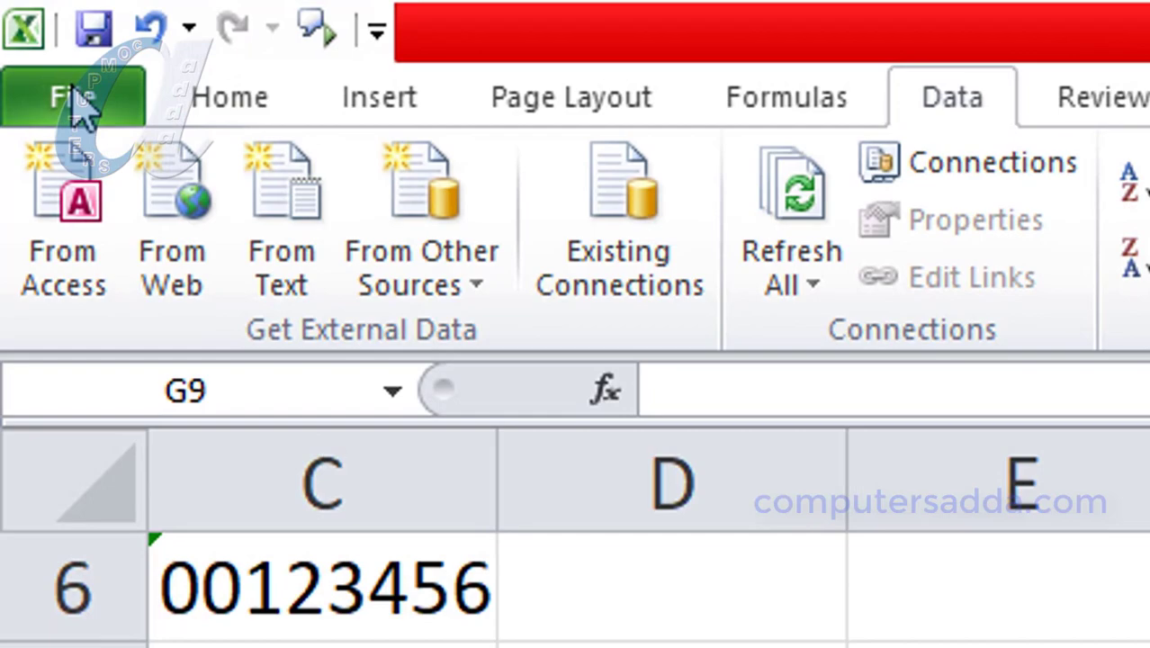
click(80, 106)
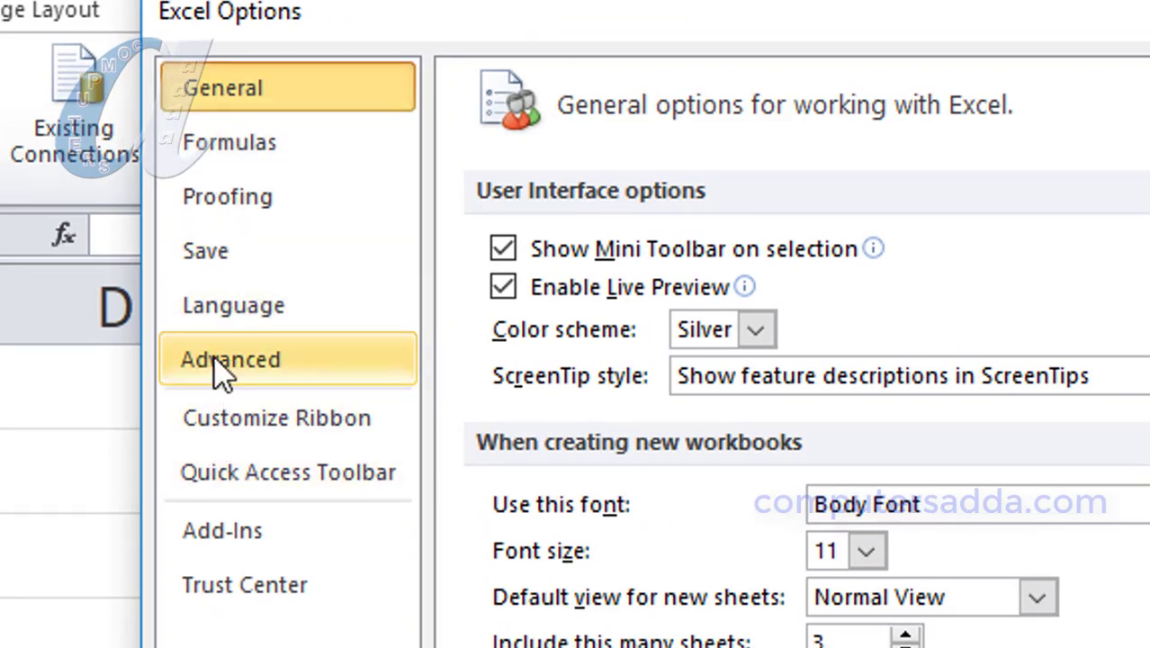
click(207, 369)
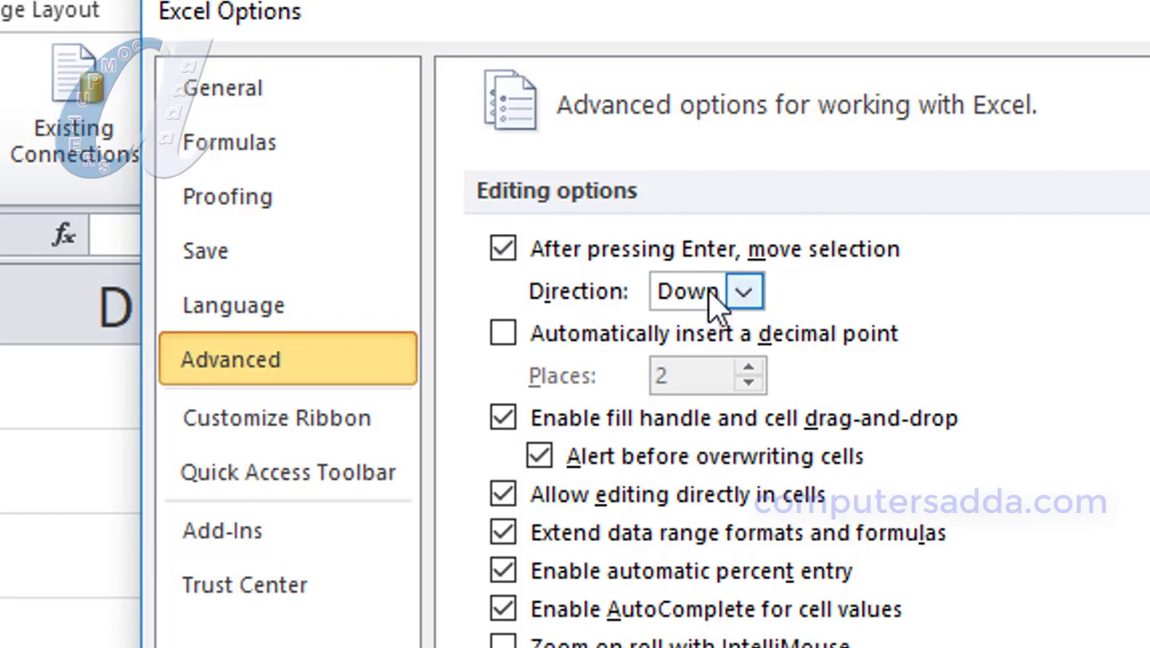
click(744, 290)
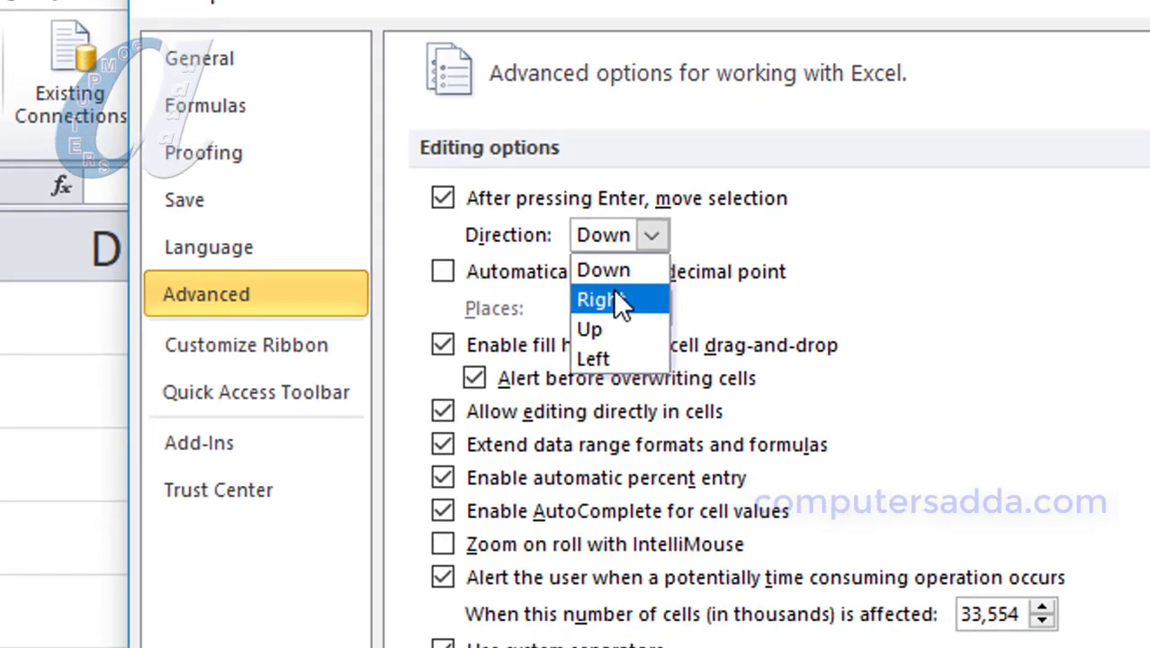
click(394, 130)
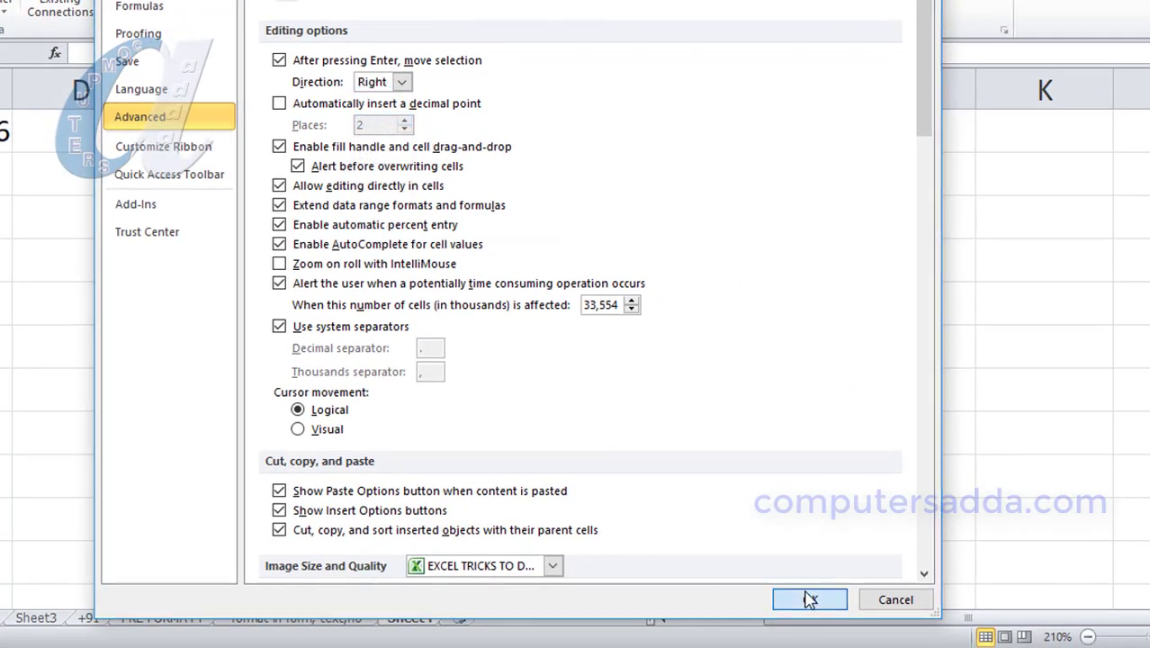
click(815, 623)
key(Return)
key(Return)
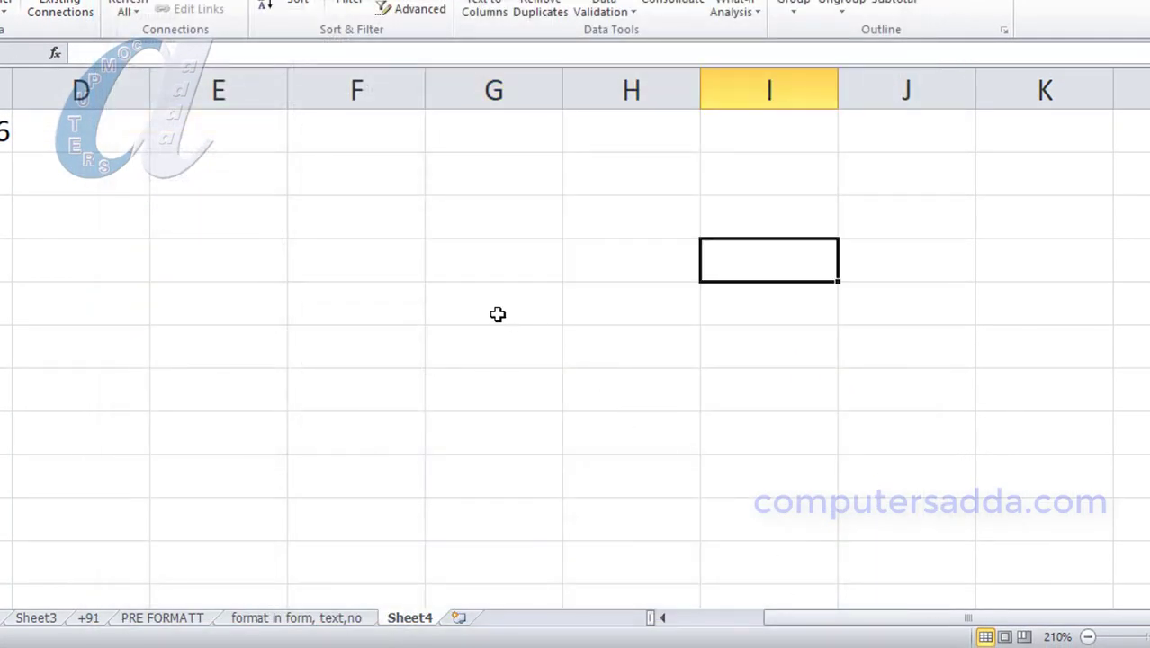
key(Return)
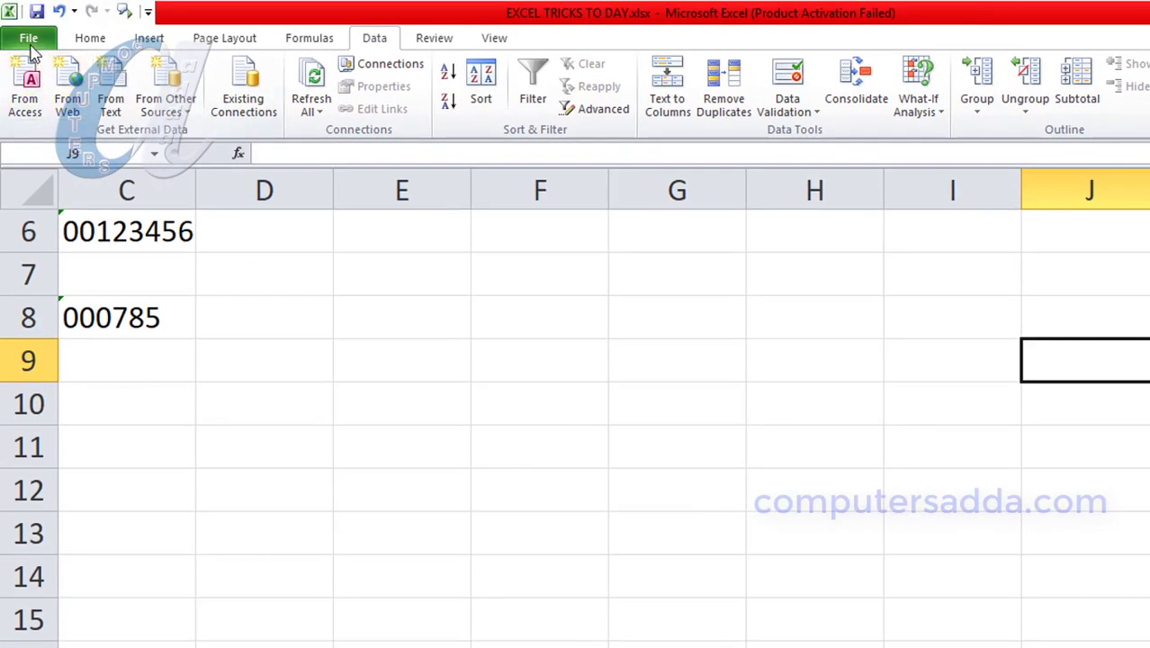
Switch the Advanced after-Enter direction to Up, then test with Enter and move right along row 6.
click(28, 39)
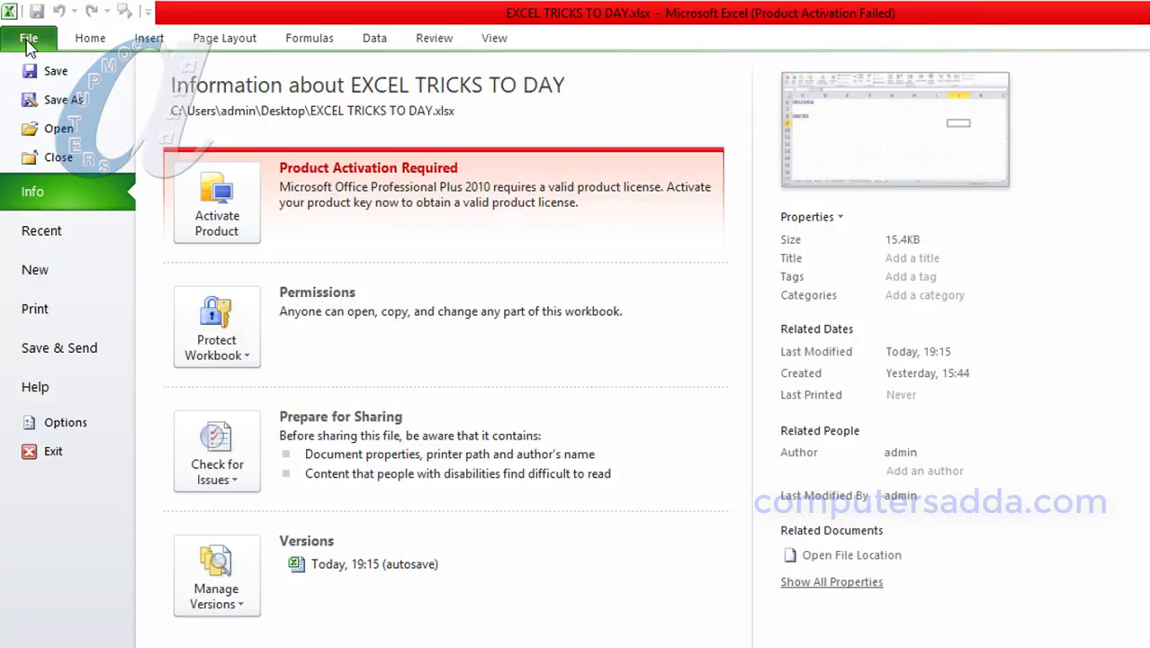
click(36, 422)
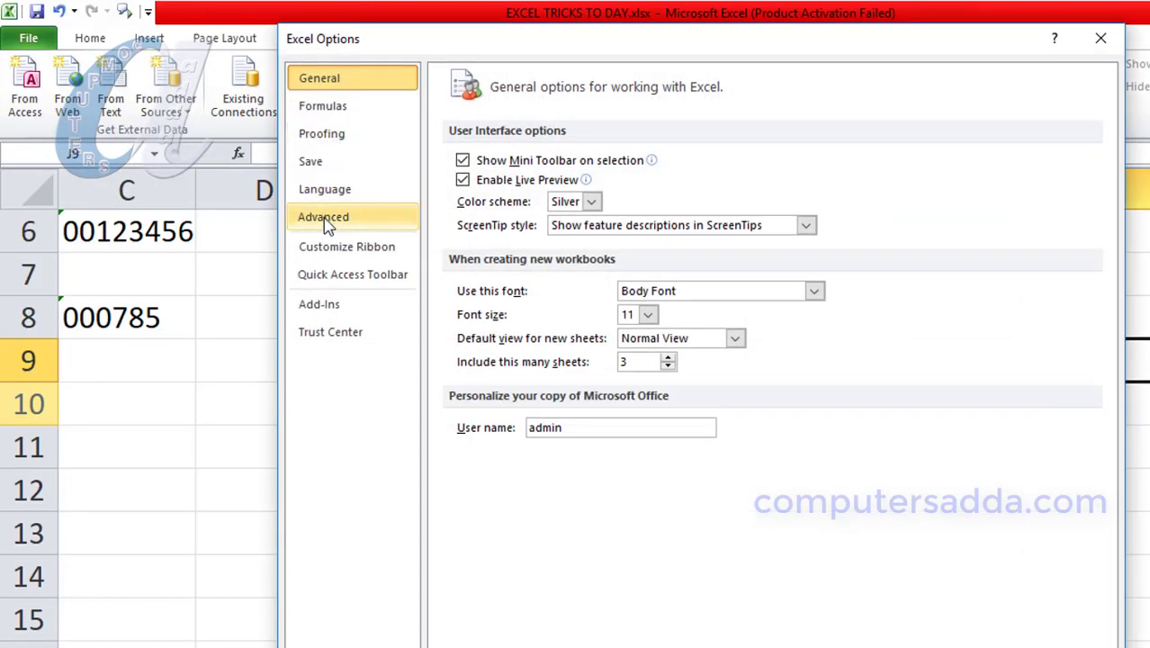
click(323, 217)
click(584, 182)
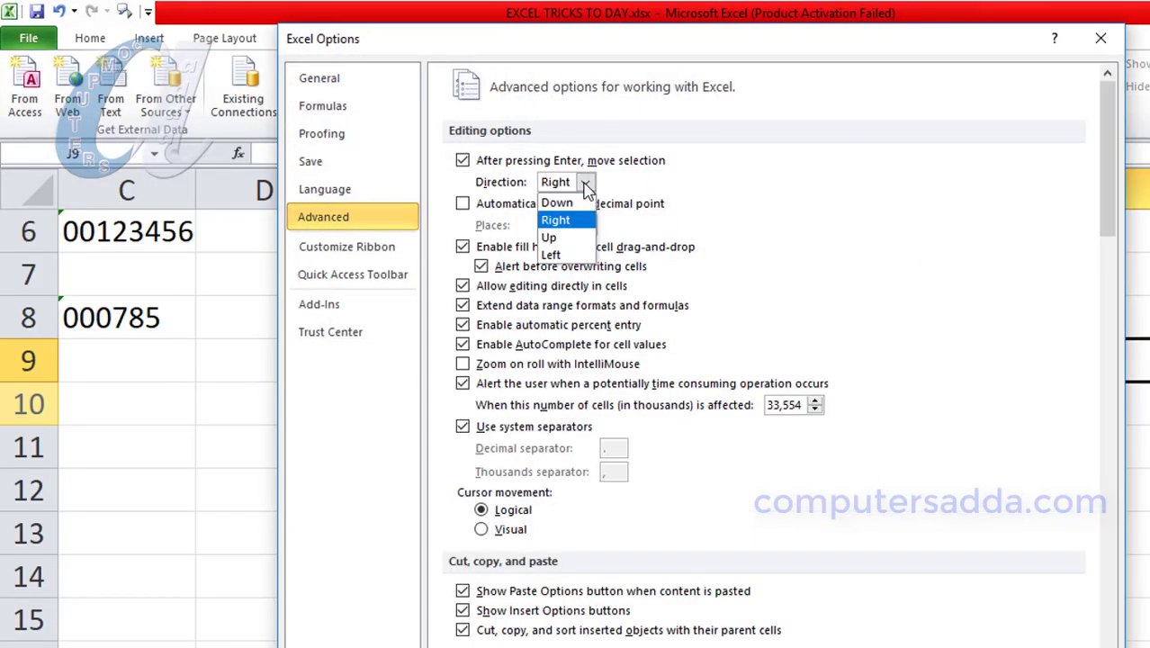
click(551, 238)
key(Return)
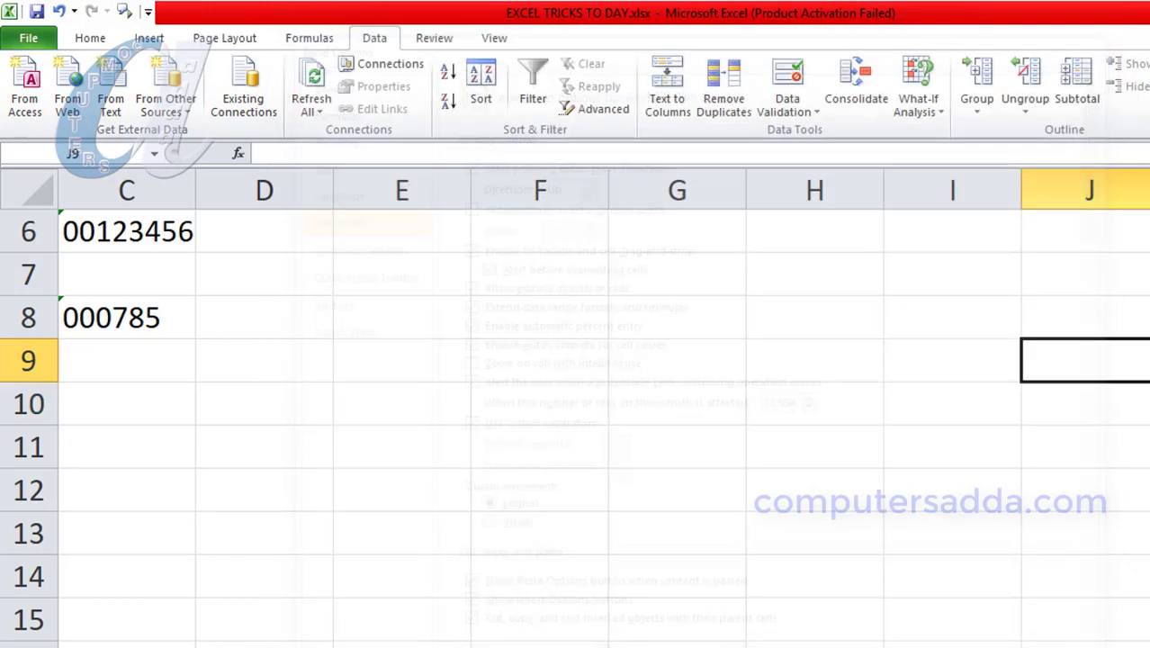
key(Return)
key(Return)
key(Return)
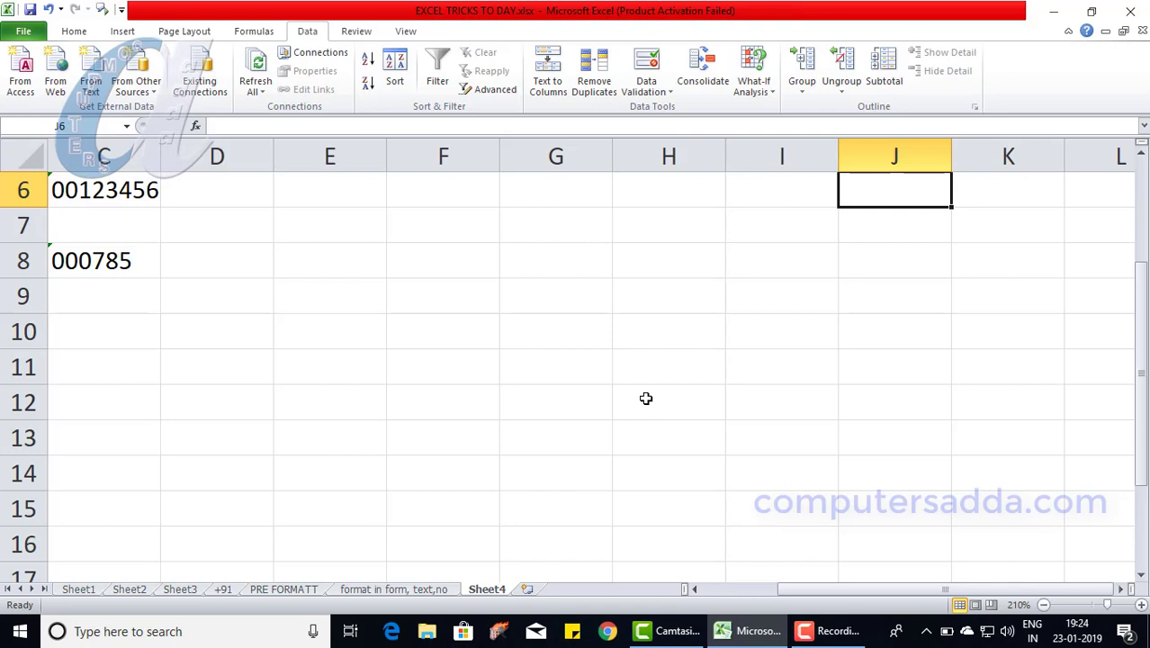
key(Right)
key(Right)
key(Right)
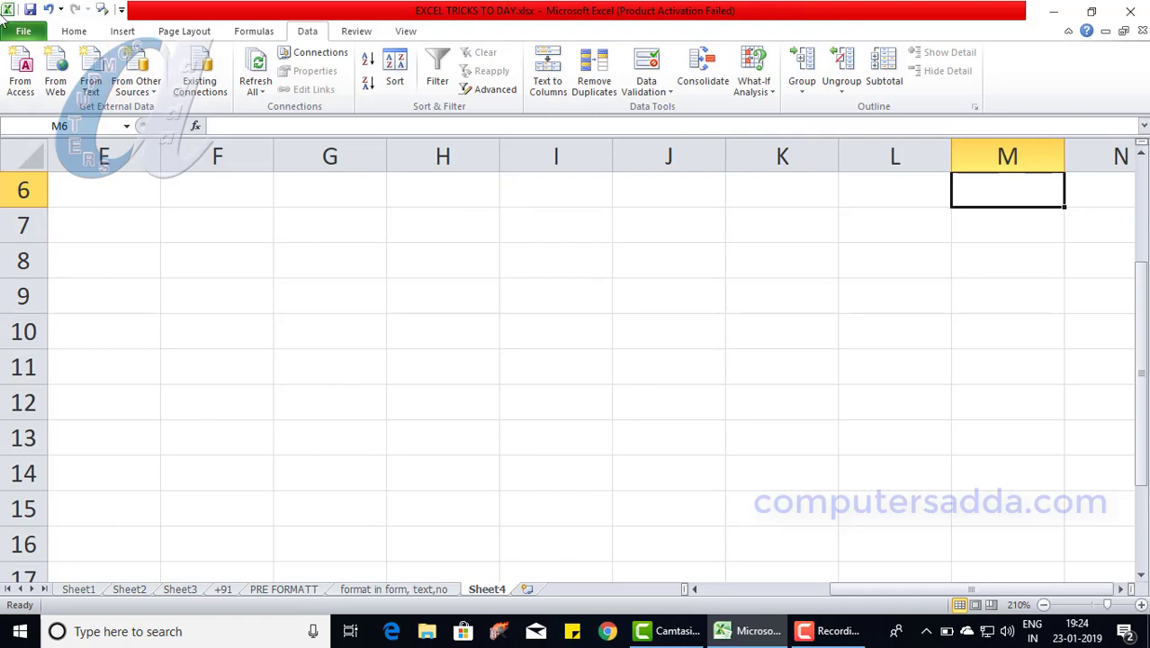
Set the Advanced after-Enter direction back to Down, apply it, and select cell I10.
click(24, 31)
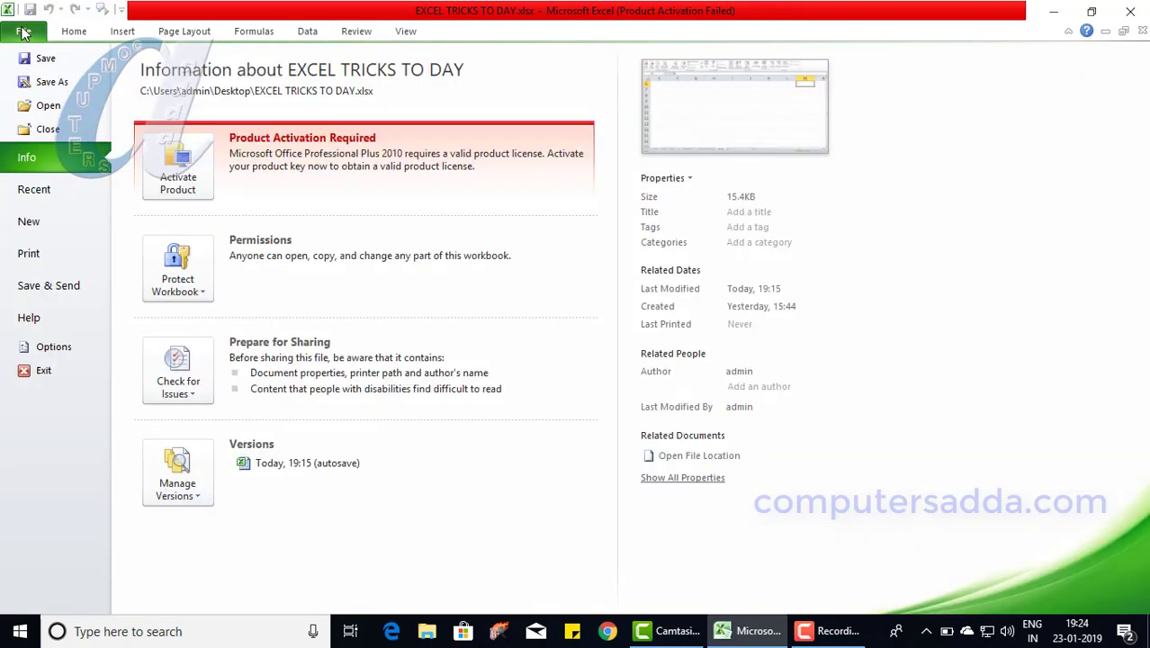
click(38, 345)
click(266, 177)
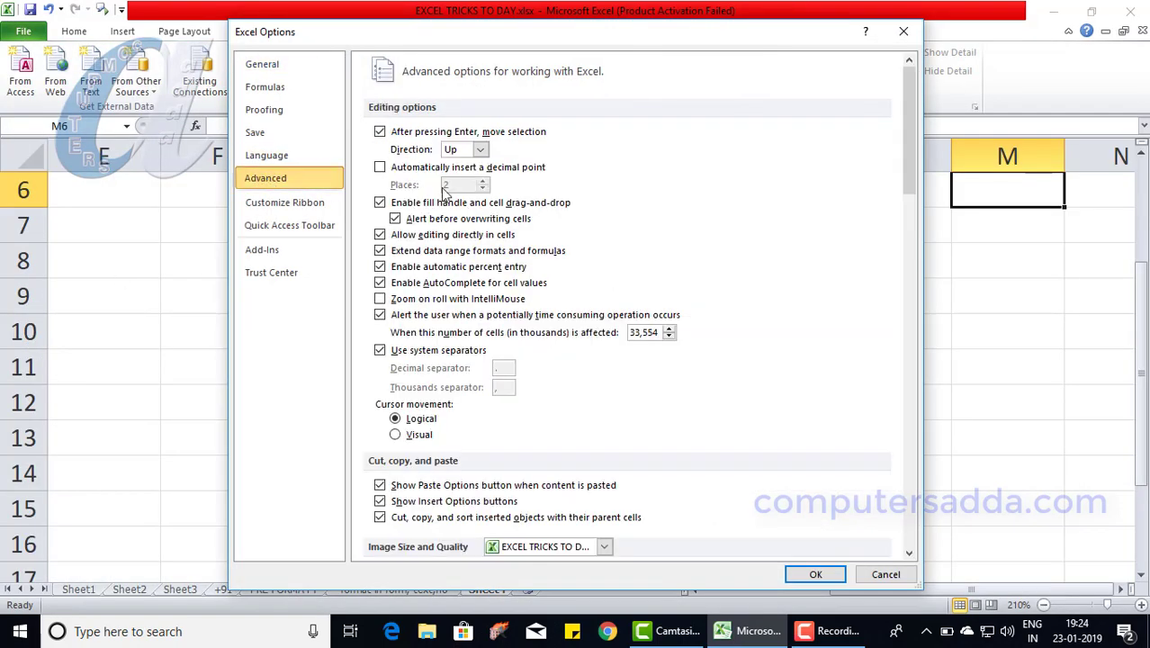
click(480, 149)
click(460, 162)
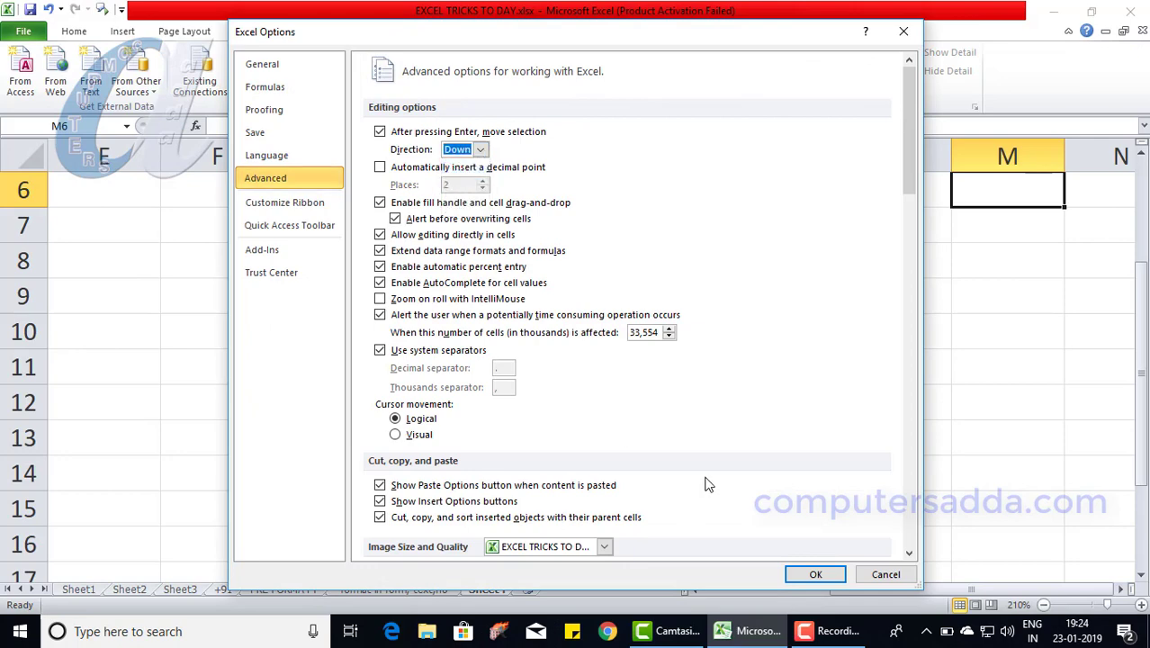
click(813, 576)
click(501, 338)
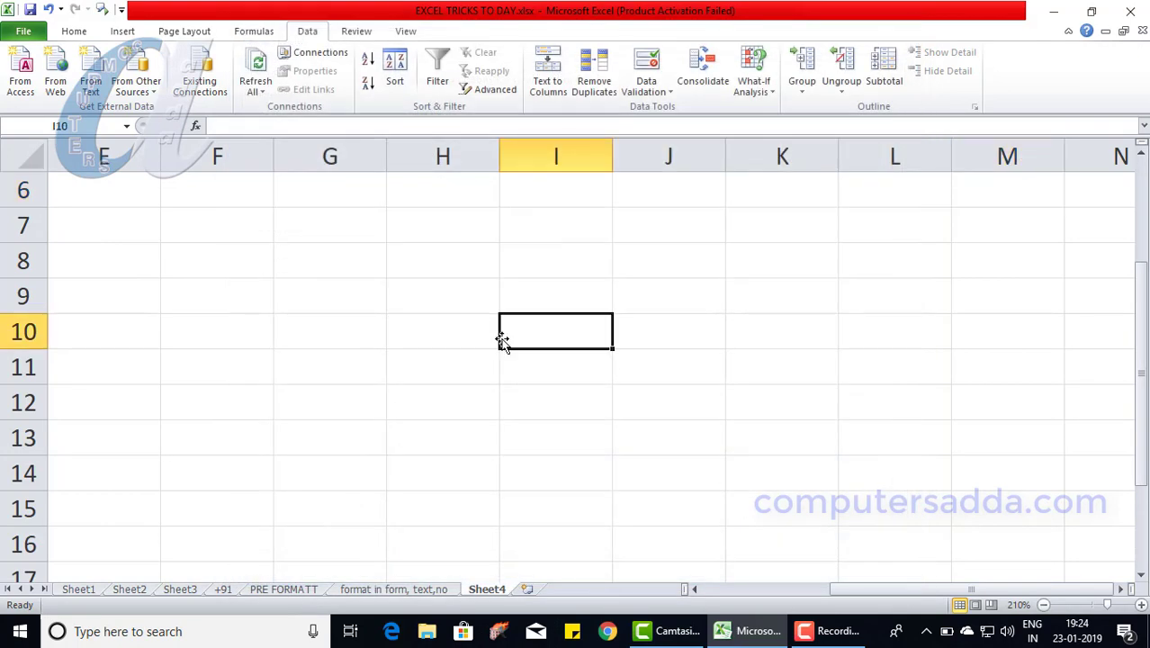